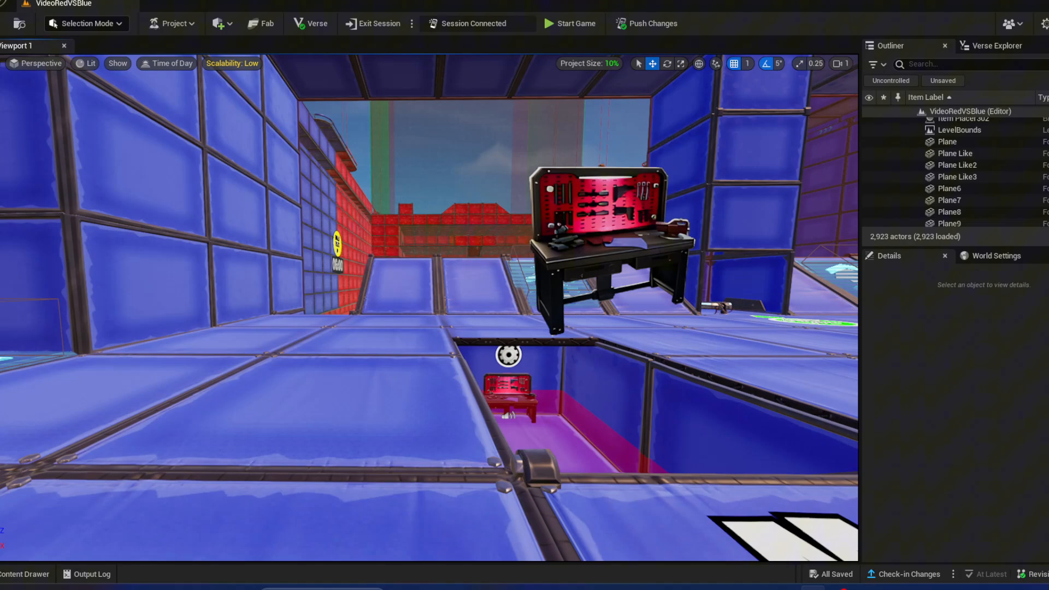
Step: Look over the Red vs Blue arena and the area holding its accolade and tracker devices
{"action": "right_click_drag", "start_coordinate": [601, 295], "coordinate": [831, 295]}
{"action": "key", "text": "w"}
{"action": "key", "text": "d"}
{"action": "key", "text": "d"}
{"action": "key", "text": "a"}
{"action": "key", "text": "w"}
{"action": "key", "text": "w"}
{"action": "key", "text": "s"}
{"action": "key", "text": "w"}
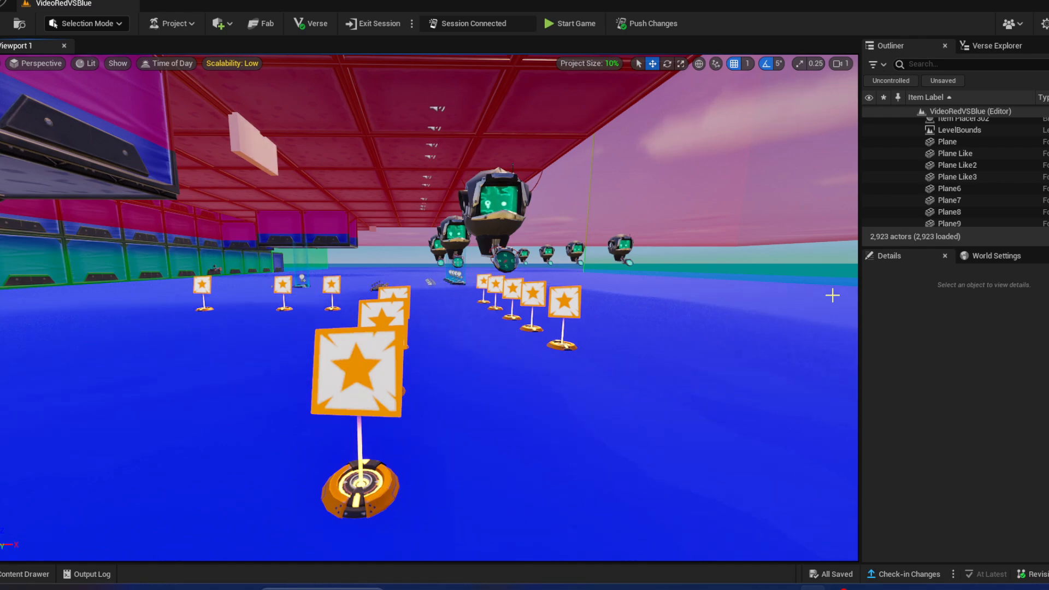
{"action": "right_click_drag", "start_coordinate": [813, 270], "coordinate": [803, 270]}
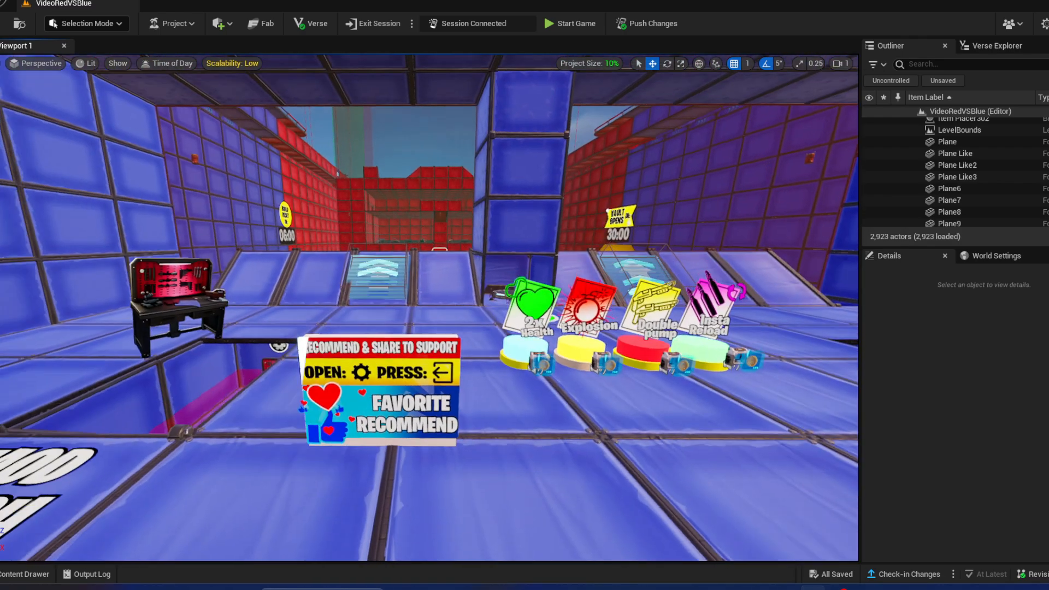
{"action": "right_click_drag", "start_coordinate": [813, 270], "coordinate": [786, 278]}
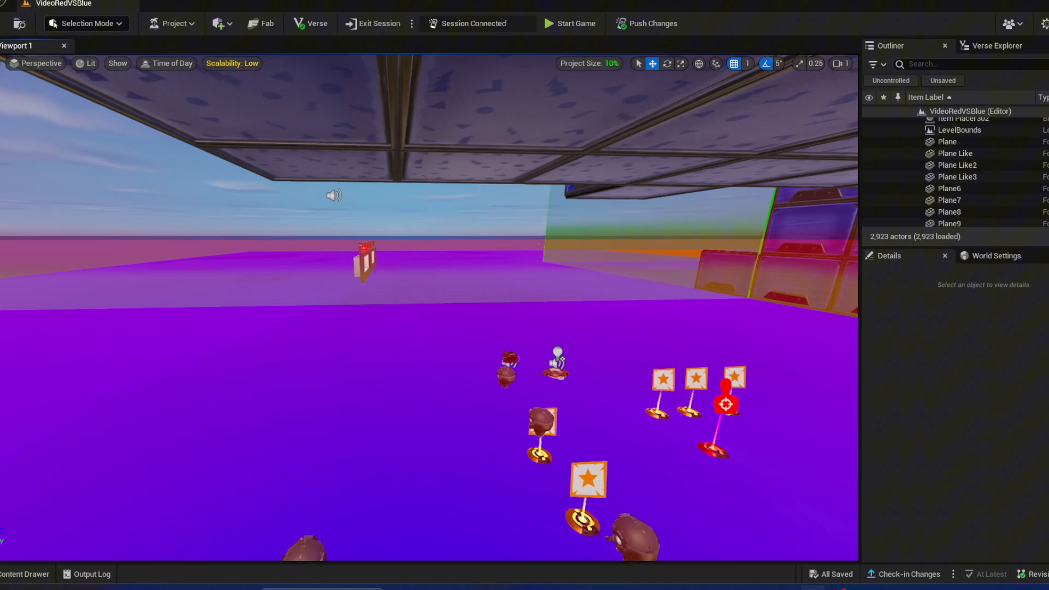
{"action": "mouse_move", "coordinate": [787, 279]}
{"action": "right_mouse_down"}
{"action": "mouse_move", "coordinate": [775, 281]}
{"action": "mouse_move", "coordinate": [789, 259]}
{"action": "right_mouse_up"}
{"action": "key", "text": "s"}
{"action": "key", "text": "w"}
{"action": "key", "text": "s"}
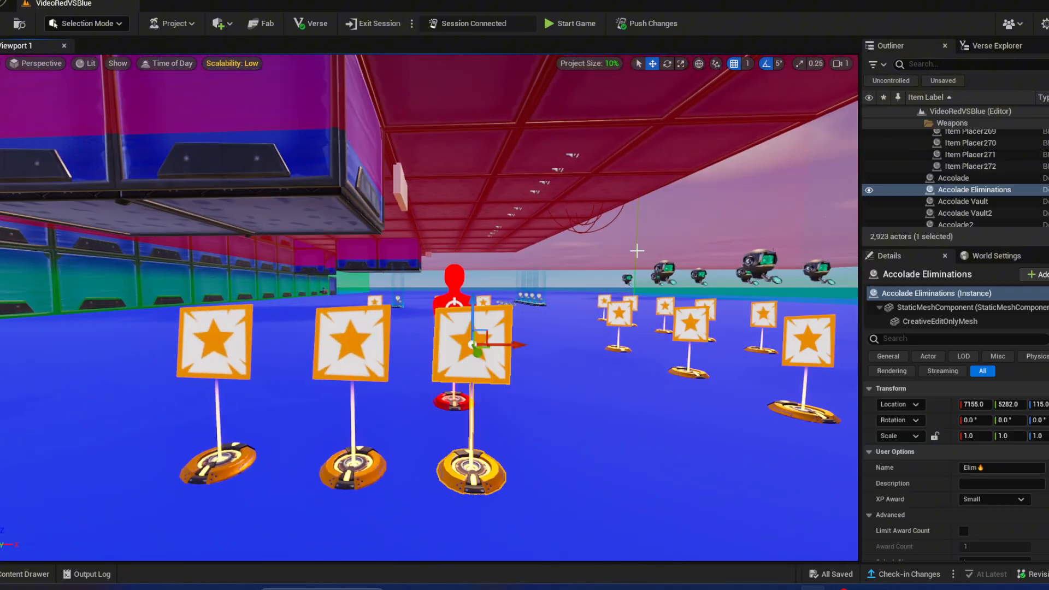
Step: Check the names and XP awards of the elimination and vault accolade devices
{"action": "right_click_drag", "start_coordinate": [637, 250], "coordinate": [635, 250]}
{"action": "key", "text": "a"}
{"action": "left_click", "coordinate": [551, 323]}
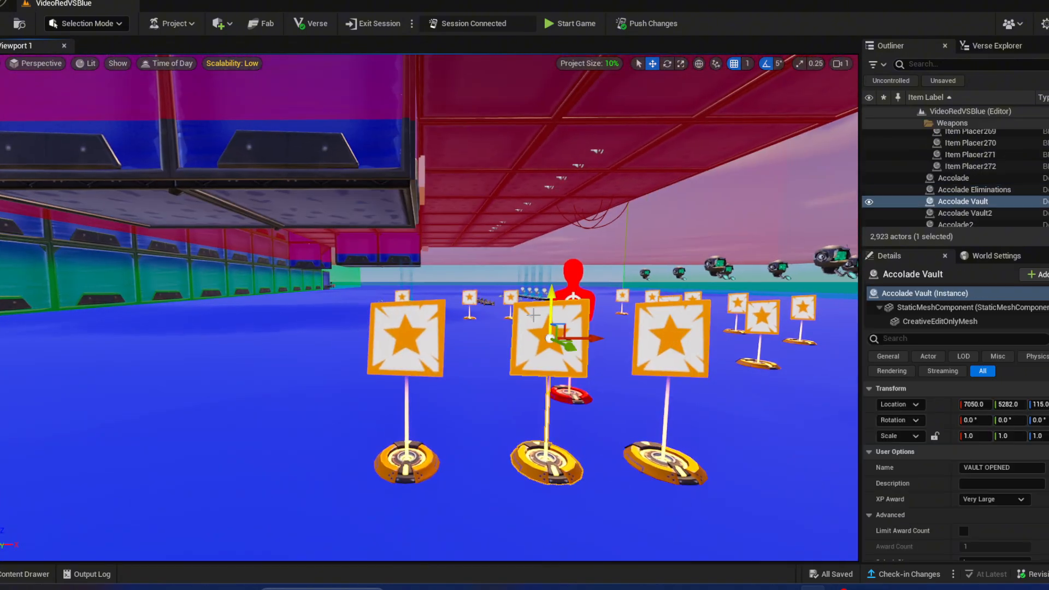
{"action": "left_click", "coordinate": [404, 336]}
{"action": "right_click_drag", "start_coordinate": [404, 336], "coordinate": [399, 333]}
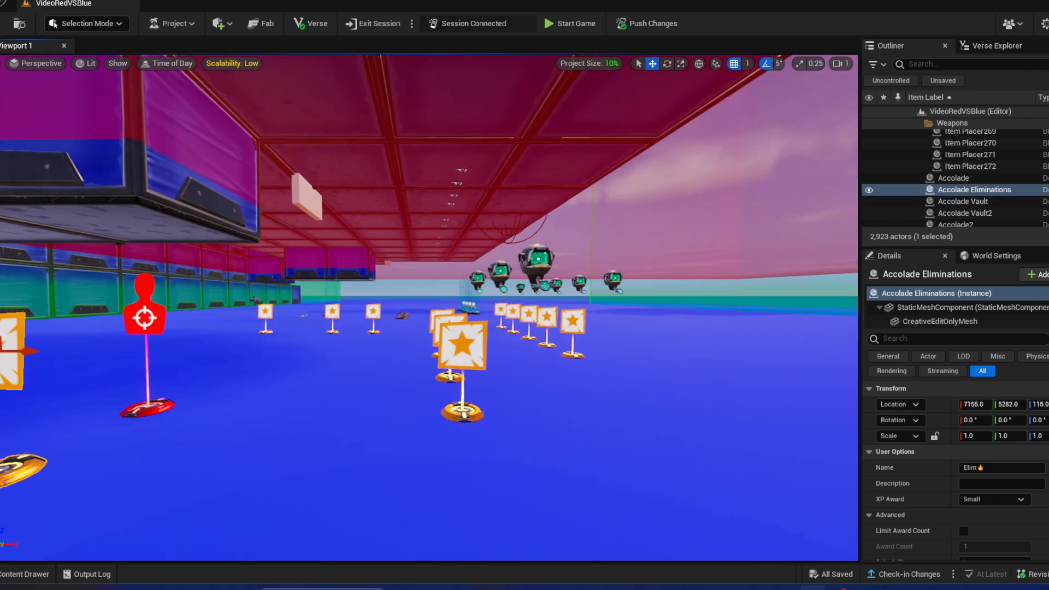
Step: Inspect the name and XP award of the nearest accolade in the separate elimination row
{"action": "left_click", "coordinate": [465, 345]}
{"action": "key", "text": "w"}
{"action": "mouse_move", "coordinate": [495, 295]}
{"action": "right_mouse_down"}
{"action": "mouse_move", "coordinate": [527, 284]}
{"action": "mouse_move", "coordinate": [505, 284]}
{"action": "right_mouse_up"}
{"action": "scroll", "coordinate": [496, 295], "scroll_direction": "down", "scroll_amount": 1}
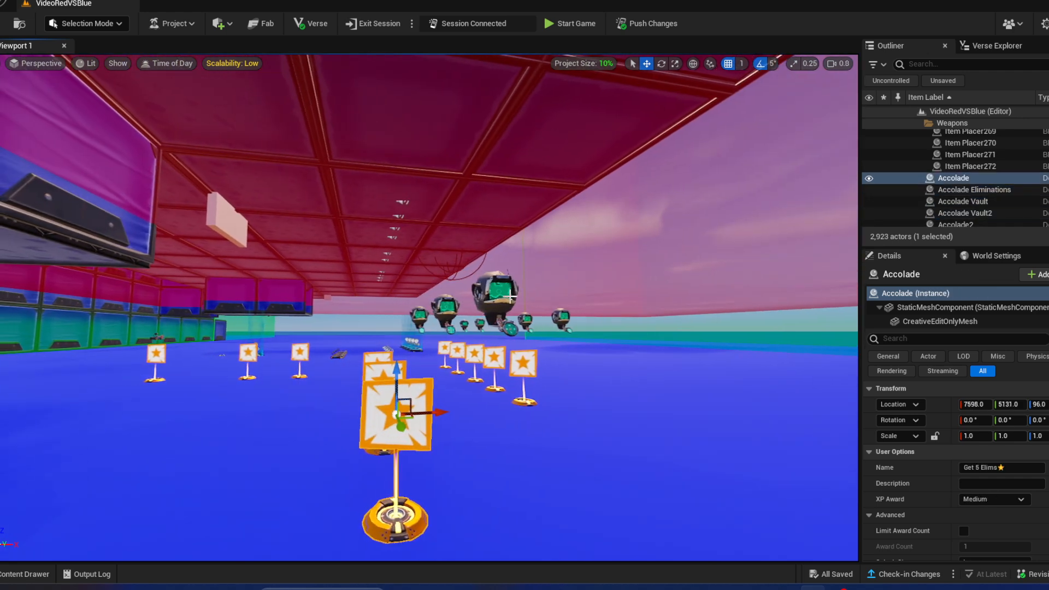
Step: Select the first elimination tracker and widen the Details area so its option values are readable
{"action": "left_click", "coordinate": [495, 295]}
{"action": "scroll", "coordinate": [970, 470], "scroll_direction": "down", "scroll_amount": 2}
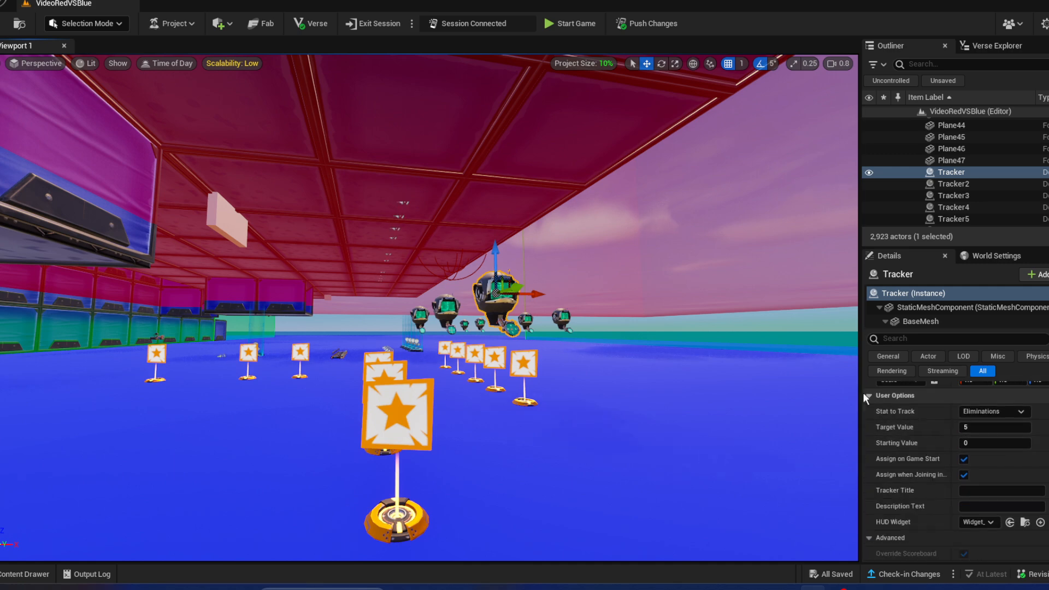
{"action": "left_click_drag", "start_coordinate": [862, 394], "coordinate": [759, 394]}
{"action": "scroll", "coordinate": [539, 329], "scroll_direction": "up", "scroll_amount": 3}
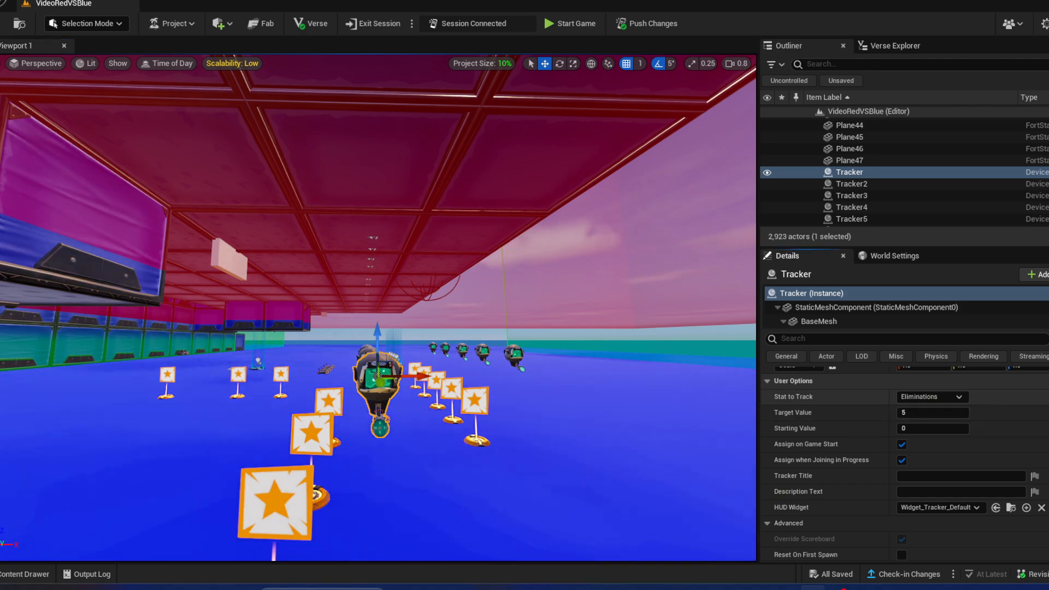
Step: Review the first tracker's options from the HUD and sharing settings through its When Complete event binding
{"action": "scroll", "coordinate": [904, 462], "scroll_direction": "down", "scroll_amount": 5}
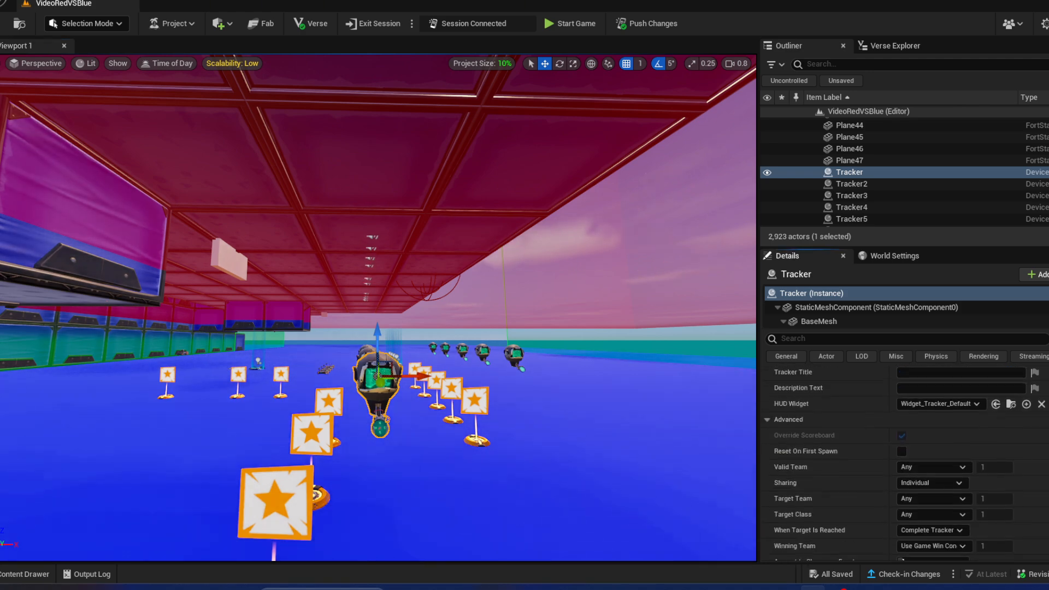
{"action": "scroll", "coordinate": [904, 462], "scroll_direction": "down", "scroll_amount": 8}
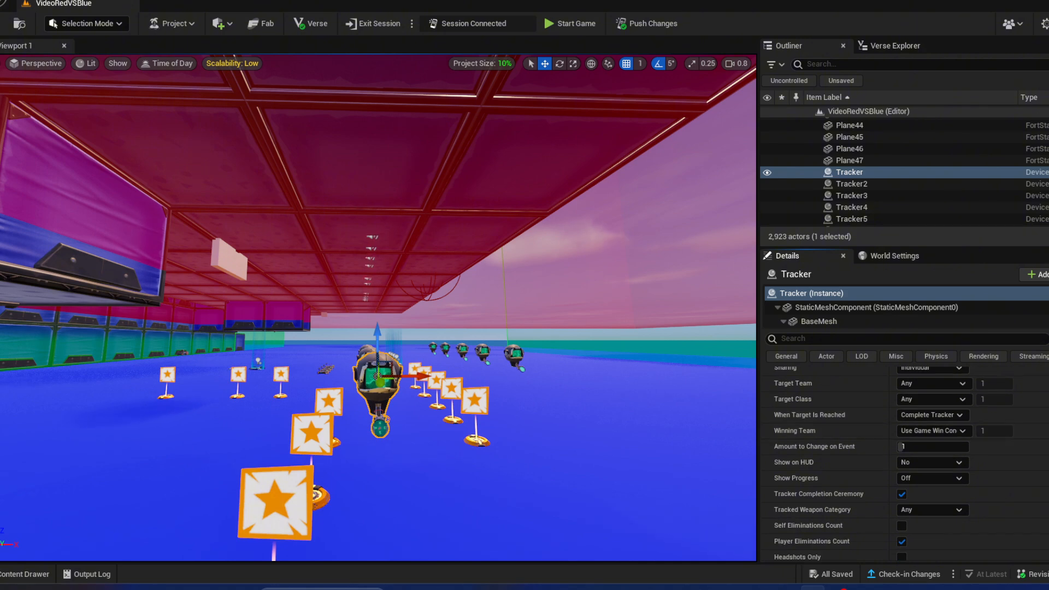
{"action": "scroll", "coordinate": [905, 463], "scroll_direction": "down", "scroll_amount": 10}
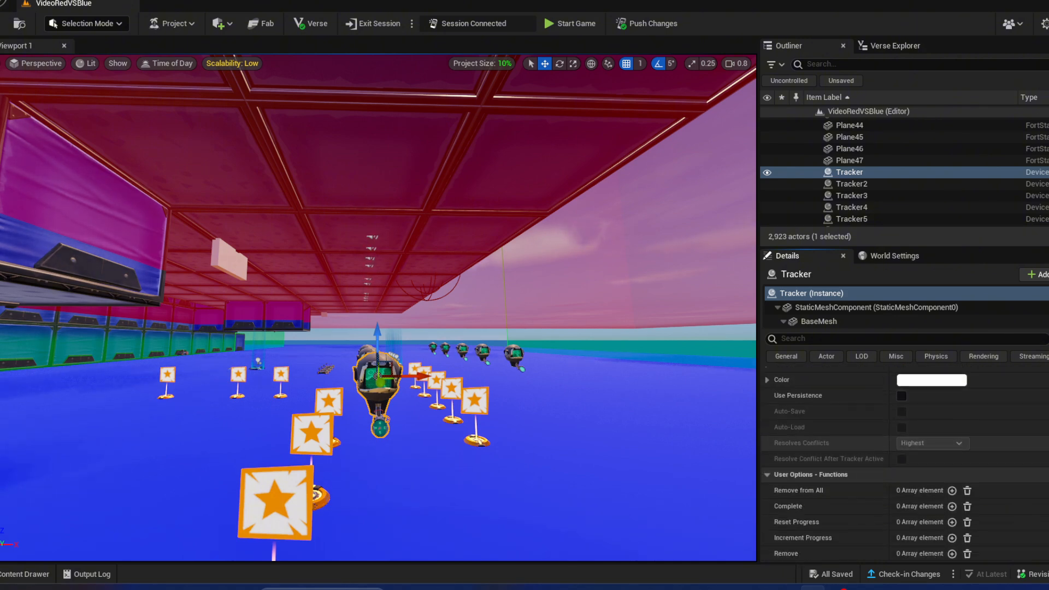
{"action": "scroll", "coordinate": [904, 430], "scroll_direction": "down", "scroll_amount": 8}
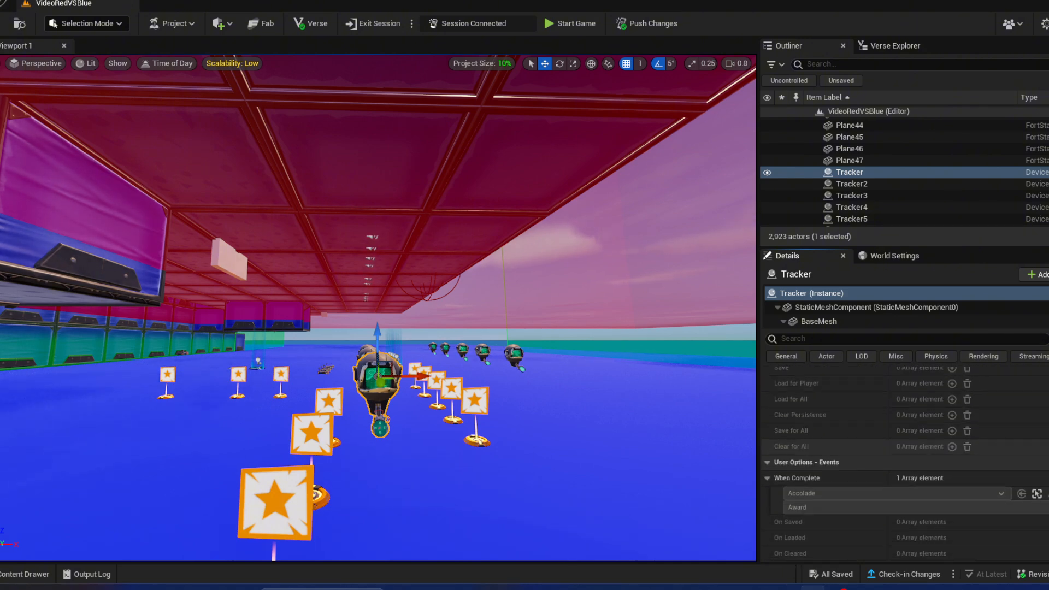
Step: Review the Get 5 Elims accolade's XP award, splash size, icons, team filters and Award function binding
{"action": "right_click_drag", "start_coordinate": [373, 475], "coordinate": [360, 479]}
{"action": "left_click", "coordinate": [304, 481]}
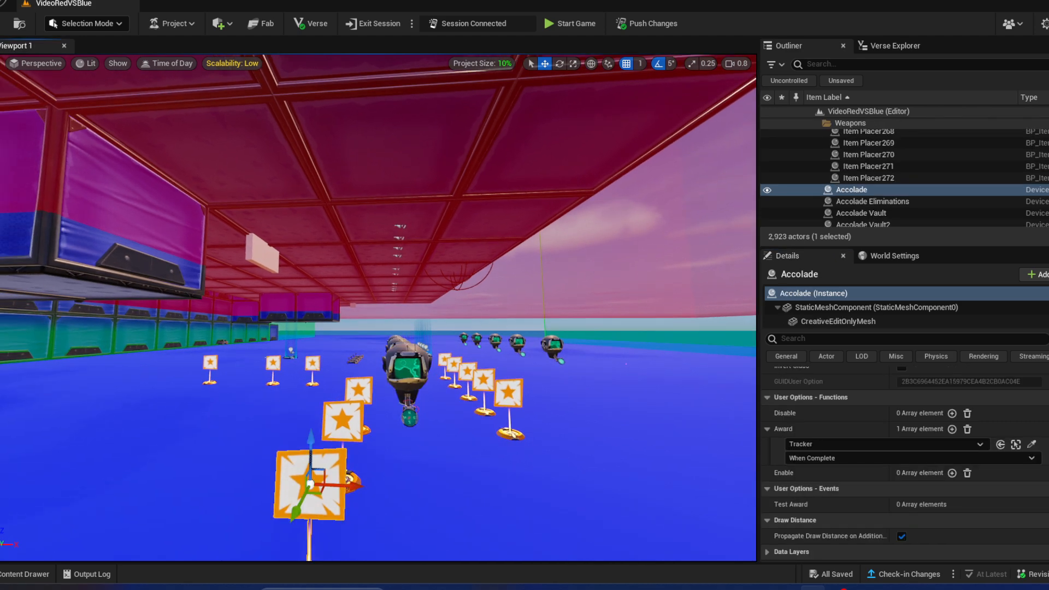
{"action": "scroll", "coordinate": [895, 407], "scroll_direction": "down", "scroll_amount": 1}
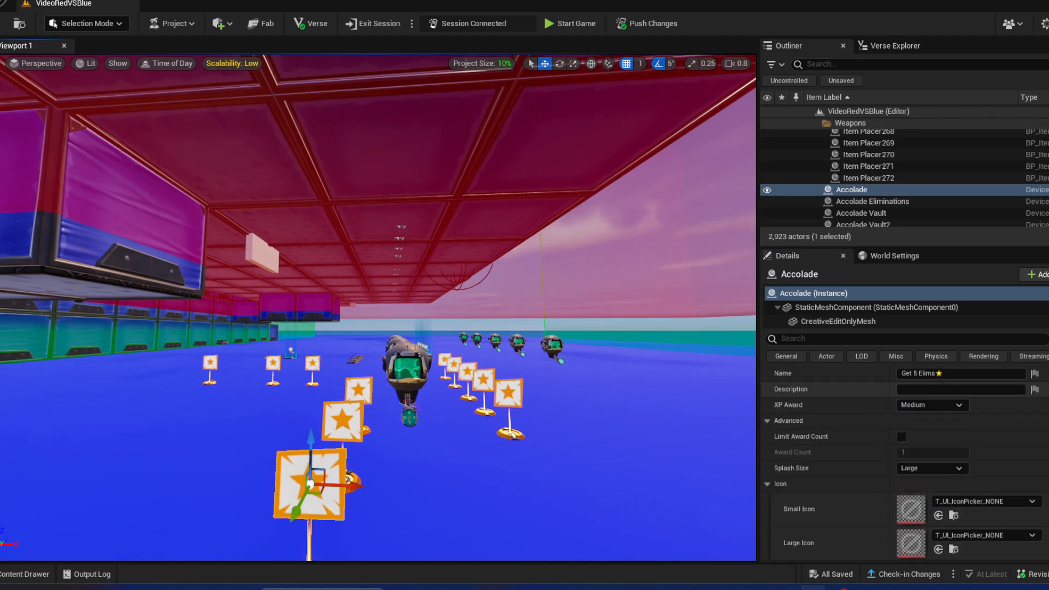
{"action": "scroll", "coordinate": [896, 418], "scroll_direction": "down", "scroll_amount": 1}
{"action": "scroll", "coordinate": [896, 426], "scroll_direction": "down", "scroll_amount": 4}
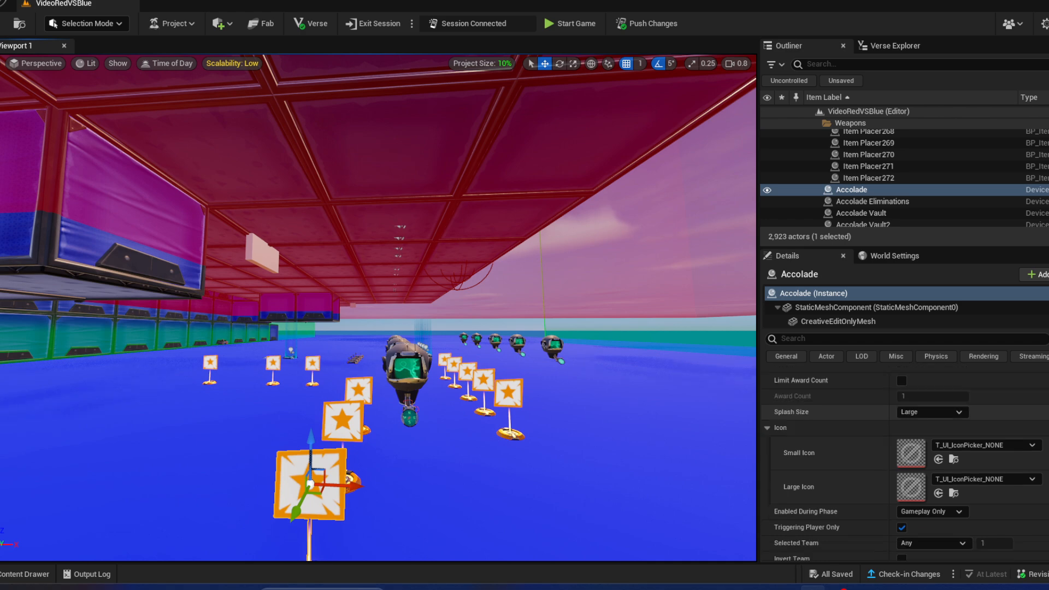
{"action": "scroll", "coordinate": [904, 462], "scroll_direction": "down", "scroll_amount": 9}
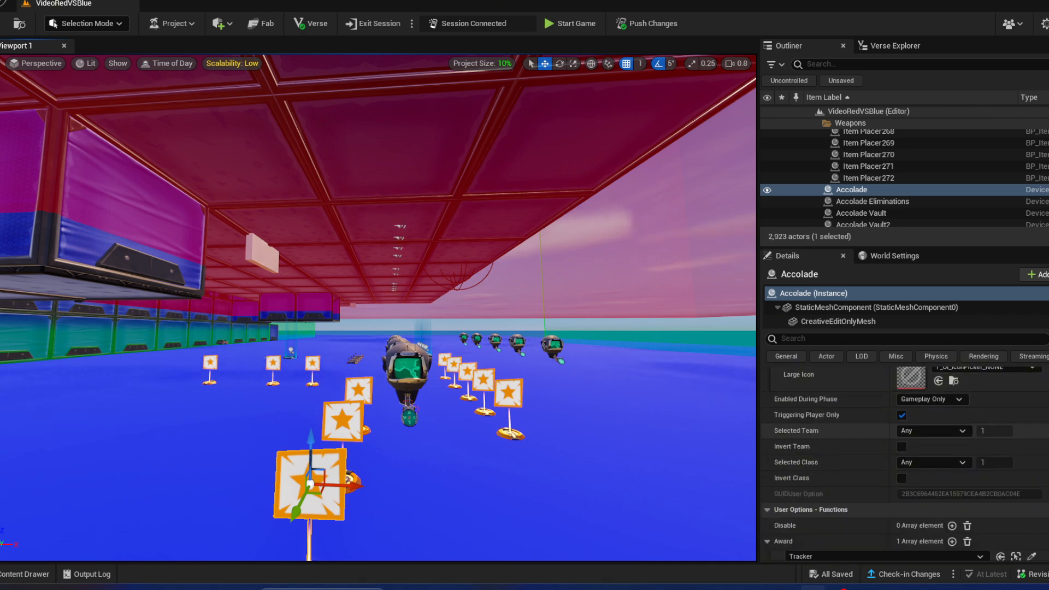
Step: Check Tracker2's elimination target and the XP award of the matching Get 15 Elims accolade
{"action": "right_click_drag", "start_coordinate": [655, 401], "coordinate": [683, 410]}
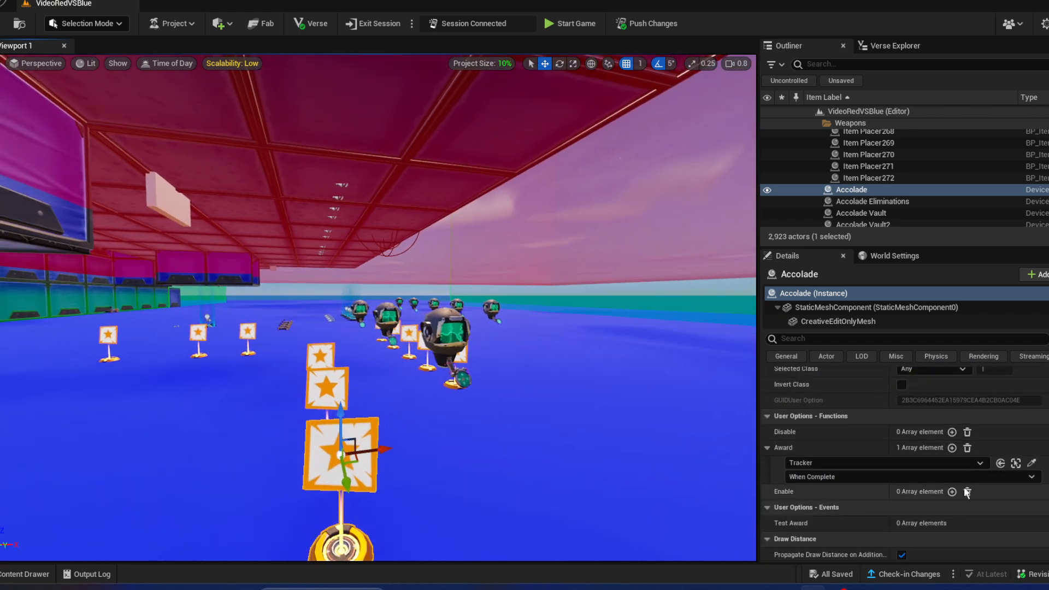
{"action": "right_click_drag", "start_coordinate": [547, 390], "coordinate": [596, 409]}
{"action": "right_click_drag", "start_coordinate": [546, 377], "coordinate": [544, 428]}
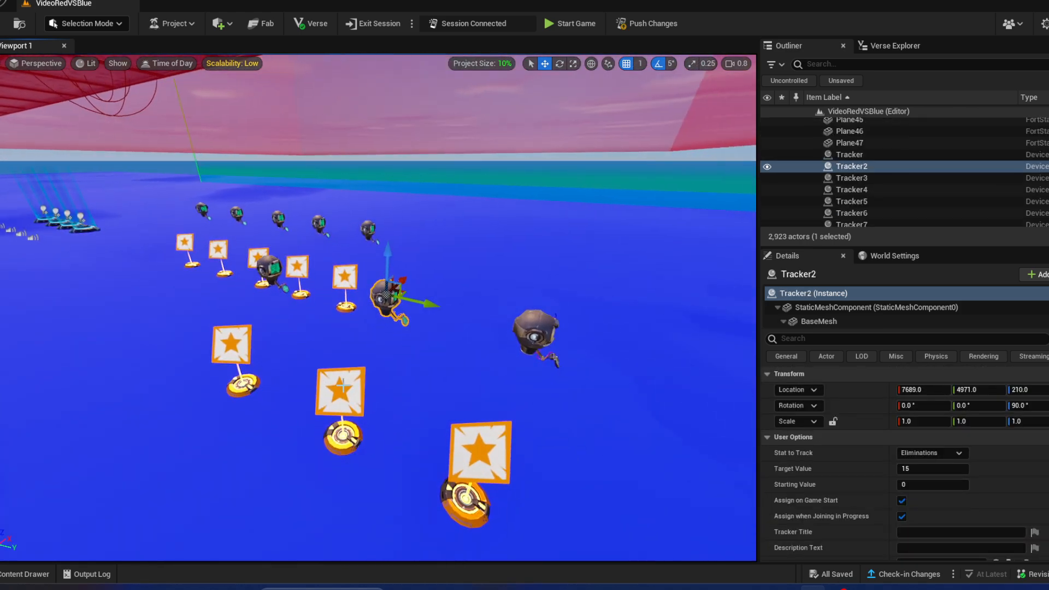
{"action": "left_click", "coordinate": [343, 385]}
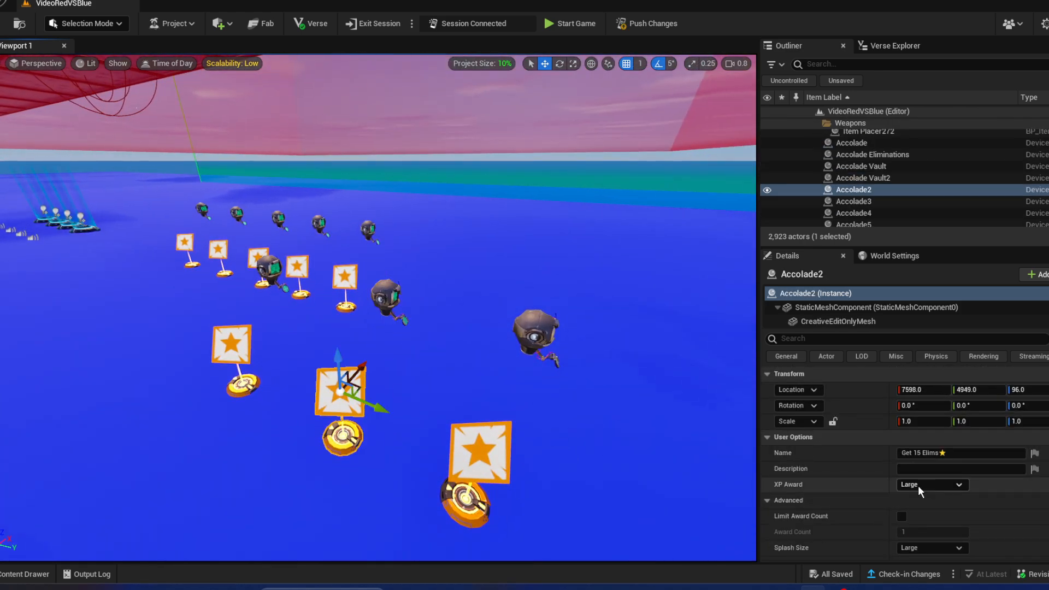
{"action": "scroll", "coordinate": [387, 261], "scroll_direction": "up", "scroll_amount": 3}
Step: Examine Tracker3's elimination options, compare its Headshots Only setting with Tracker2's, and select the accolade beside it
{"action": "left_click", "coordinate": [387, 262]}
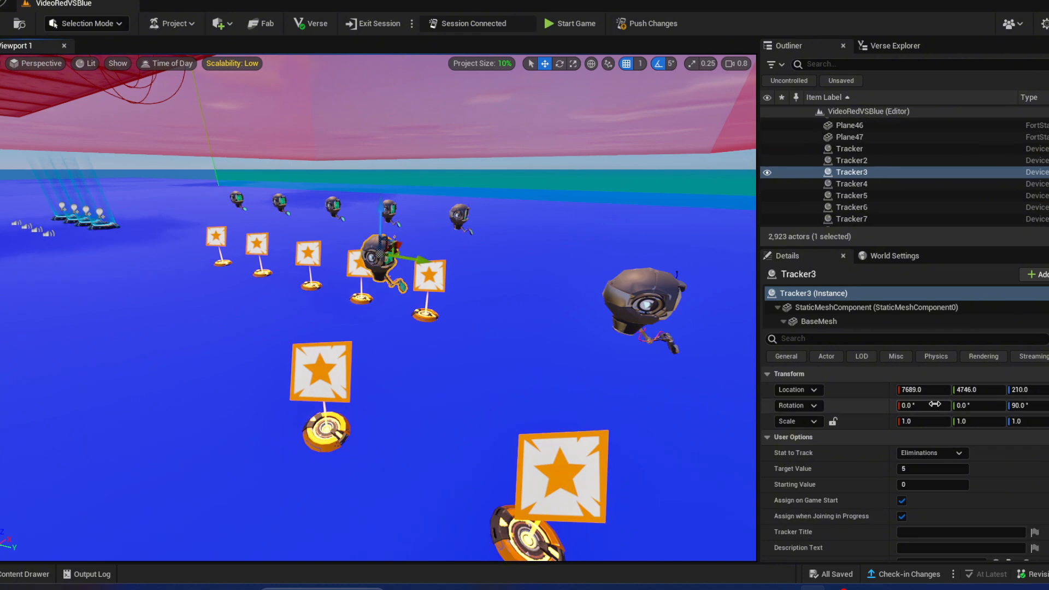
{"action": "scroll", "coordinate": [845, 440], "scroll_direction": "down", "scroll_amount": 5}
{"action": "scroll", "coordinate": [847, 421], "scroll_direction": "down", "scroll_amount": 5}
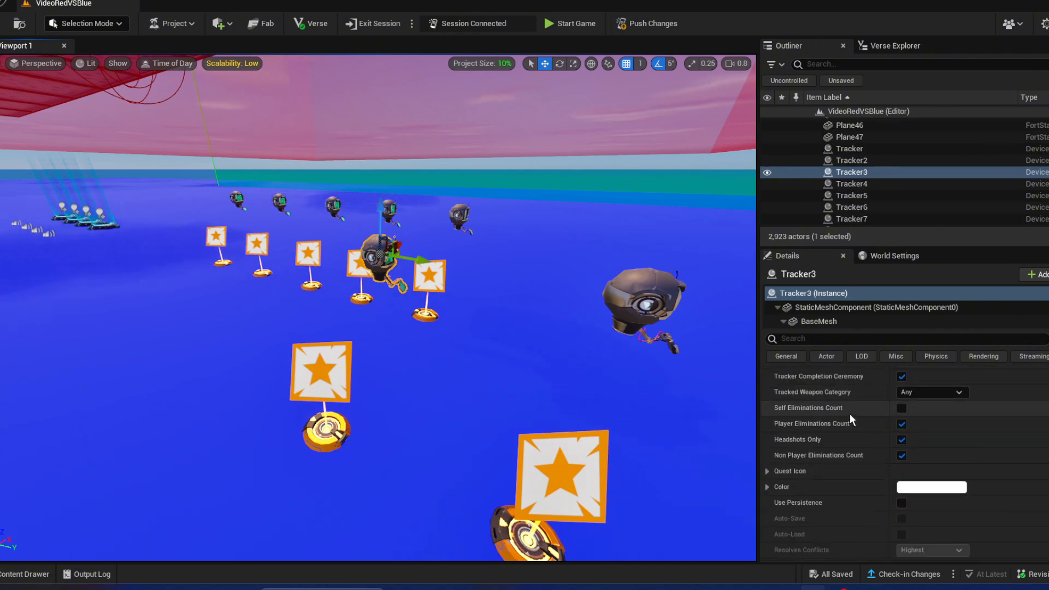
{"action": "scroll", "coordinate": [885, 413], "scroll_direction": "up", "scroll_amount": 10}
{"action": "scroll", "coordinate": [905, 463], "scroll_direction": "down", "scroll_amount": 8}
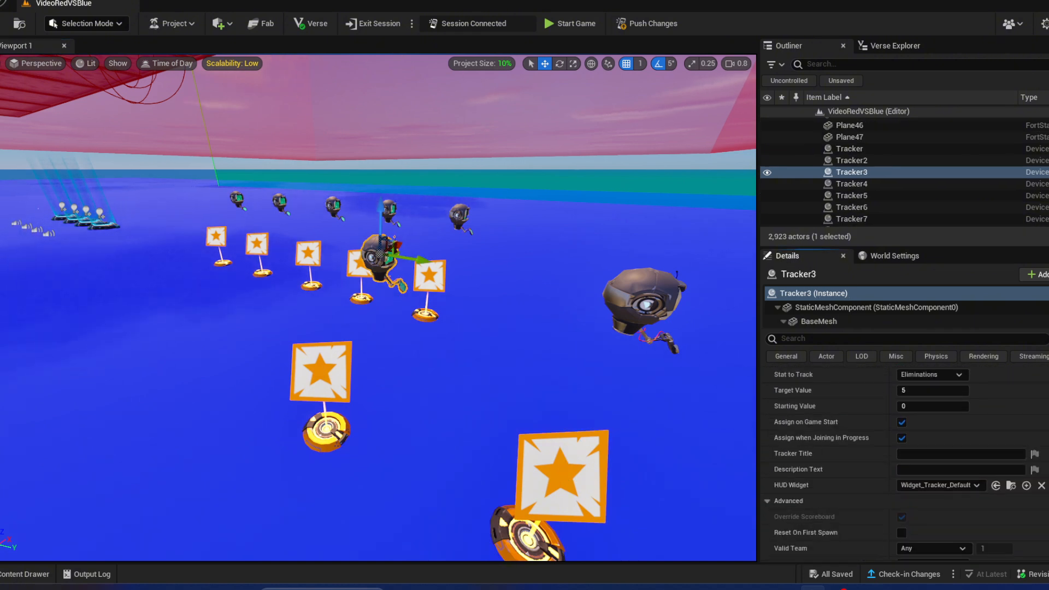
{"action": "scroll", "coordinate": [905, 462], "scroll_direction": "down", "scroll_amount": 6}
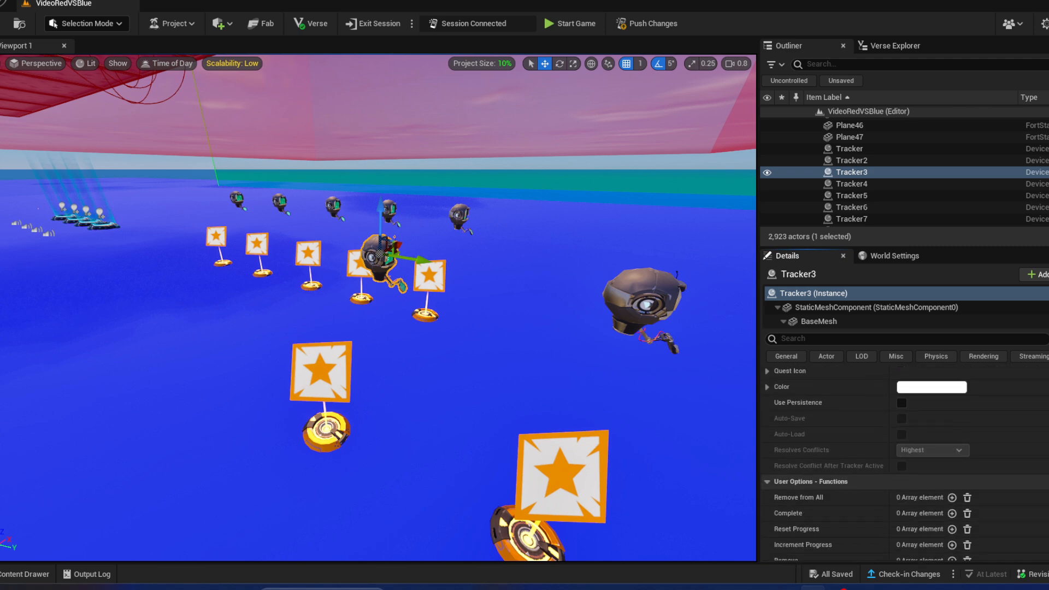
{"action": "scroll", "coordinate": [905, 462], "scroll_direction": "up", "scroll_amount": 3}
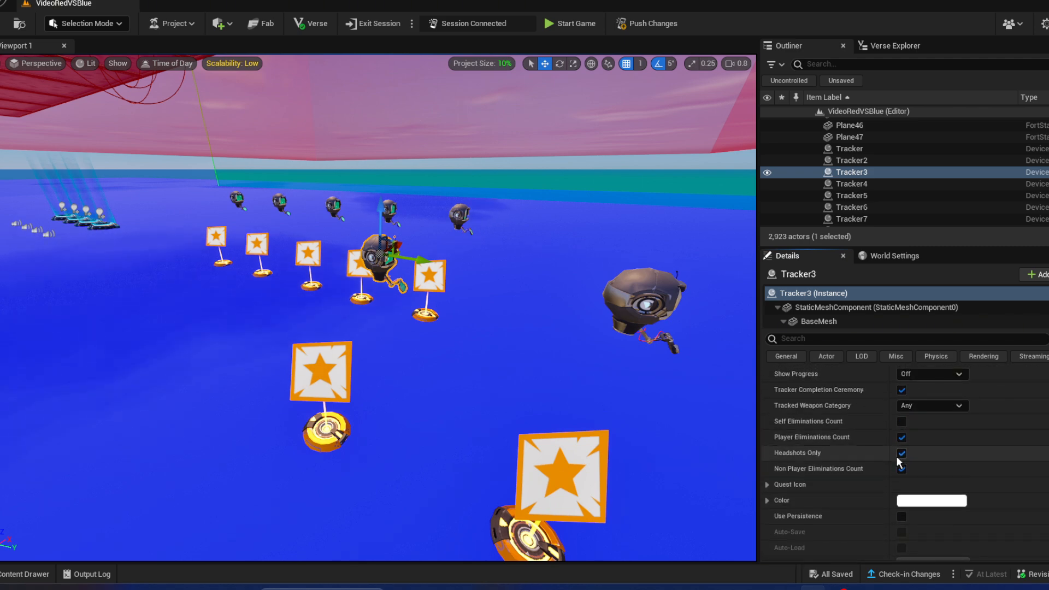
{"action": "left_click", "coordinate": [634, 301]}
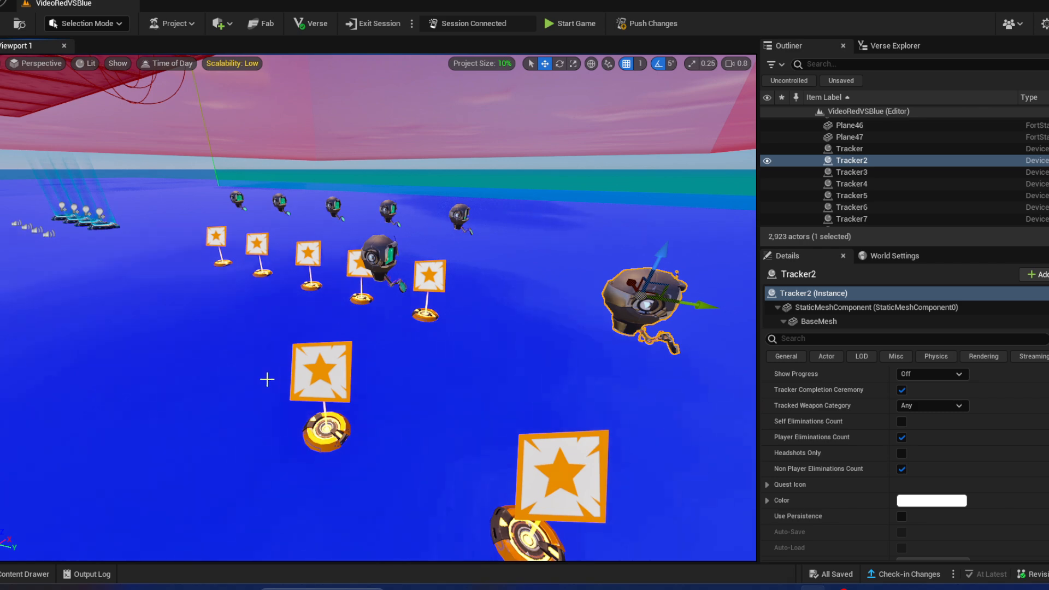
{"action": "left_click", "coordinate": [320, 367]}
Step: Inspect Tracker4's tracked stat and target value, and select the first accolade in the distance row
{"action": "right_click_drag", "start_coordinate": [409, 321], "coordinate": [295, 286]}
{"action": "key", "text": "d"}
{"action": "key", "text": "d"}
{"action": "left_click", "coordinate": [519, 302]}
{"action": "right_click_drag", "start_coordinate": [519, 302], "coordinate": [521, 302]}
{"action": "key", "text": "d"}
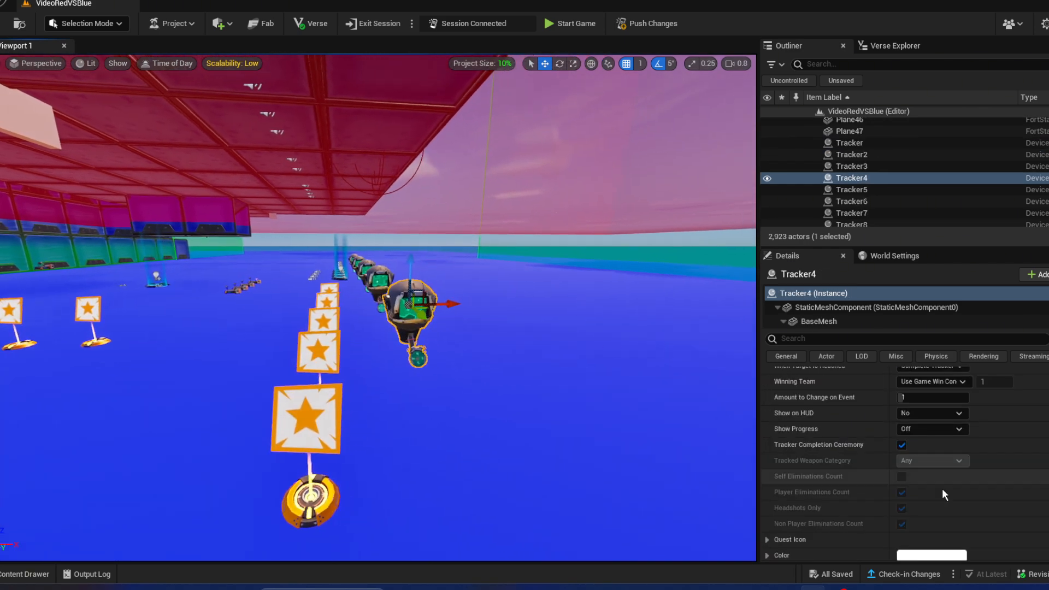
{"action": "scroll", "coordinate": [983, 473], "scroll_direction": "up", "scroll_amount": 4}
{"action": "right_click_drag", "start_coordinate": [470, 351], "coordinate": [481, 368]}
{"action": "key", "text": "a"}
{"action": "left_click", "coordinate": [388, 381]}
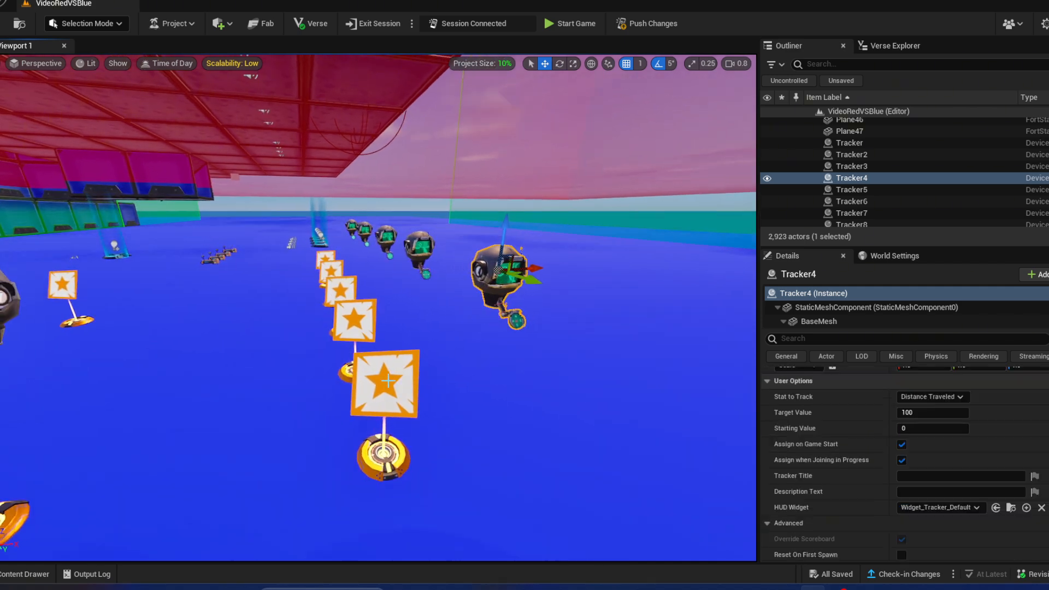
Step: Compare the target values of the remaining distance trackers, from Tracker5 through Tracker8
{"action": "key", "text": "d"}
{"action": "mouse_move", "coordinate": [492, 301]}
{"action": "right_mouse_down"}
{"action": "mouse_move", "coordinate": [485, 296]}
{"action": "mouse_move", "coordinate": [495, 301]}
{"action": "right_mouse_up"}
{"action": "key", "text": "a"}
{"action": "key", "text": "w"}
{"action": "key", "text": "w"}
{"action": "left_click", "coordinate": [334, 245]}
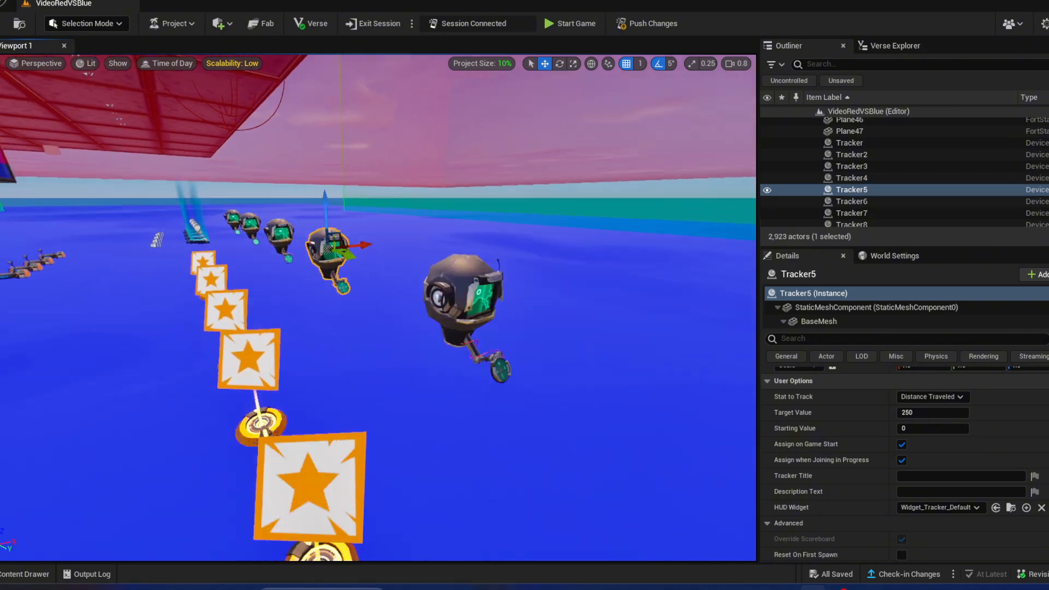
{"action": "key", "text": "w"}
{"action": "right_click_drag", "start_coordinate": [334, 246], "coordinate": [349, 282]}
{"action": "left_click", "coordinate": [341, 287]}
{"action": "key", "text": "w"}
{"action": "left_click", "coordinate": [304, 274]}
{"action": "left_click", "coordinate": [208, 266]}
{"action": "right_click_drag", "start_coordinate": [207, 266], "coordinate": [363, 262]}
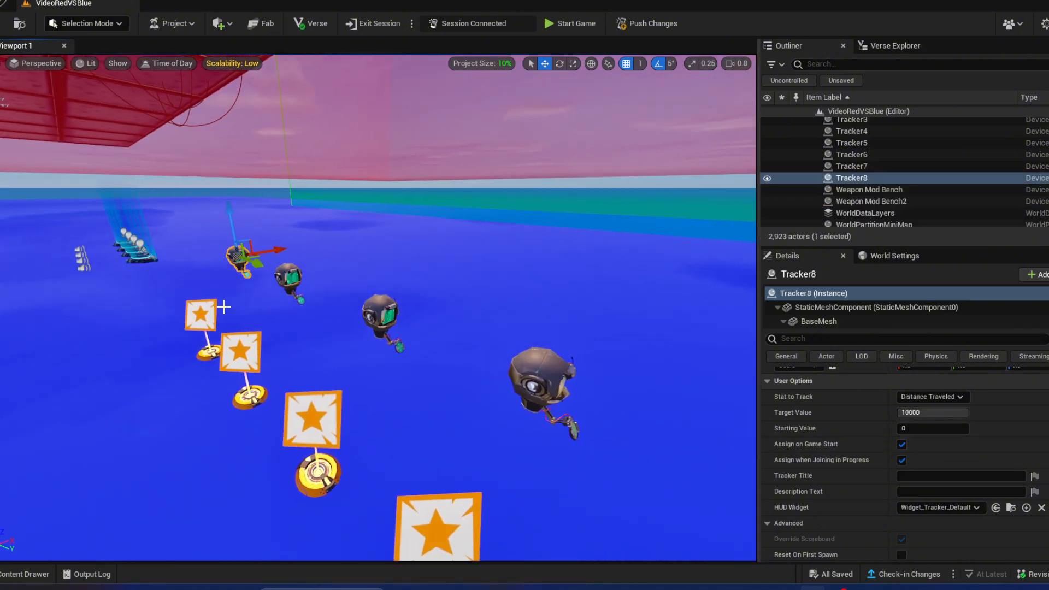
Step: Review Tracker5's options down to the accolade bound to its When Complete event
{"action": "left_click", "coordinate": [546, 383]}
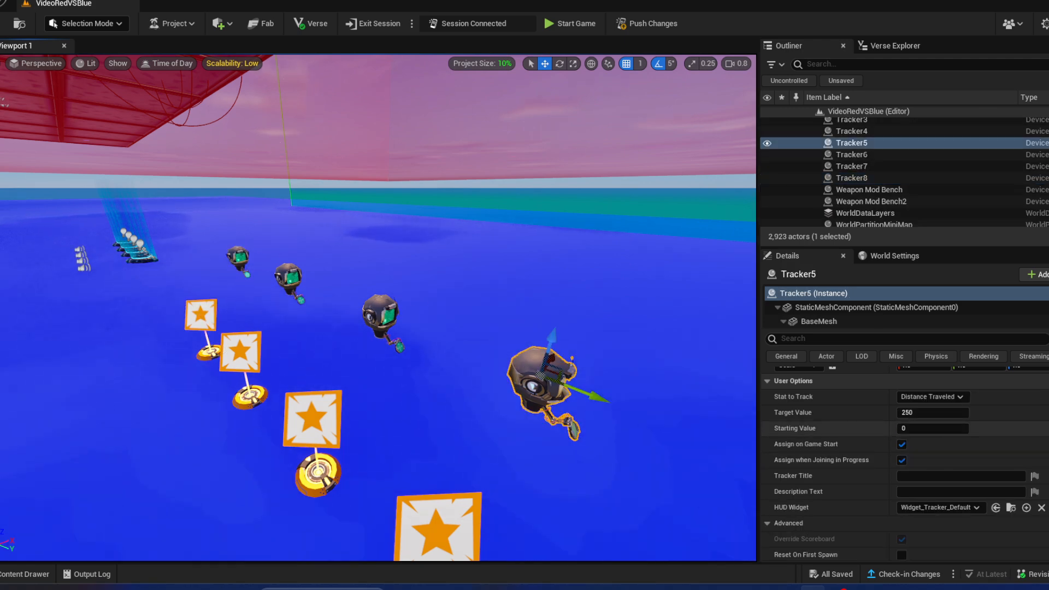
{"action": "scroll", "coordinate": [904, 464], "scroll_direction": "down", "scroll_amount": 10}
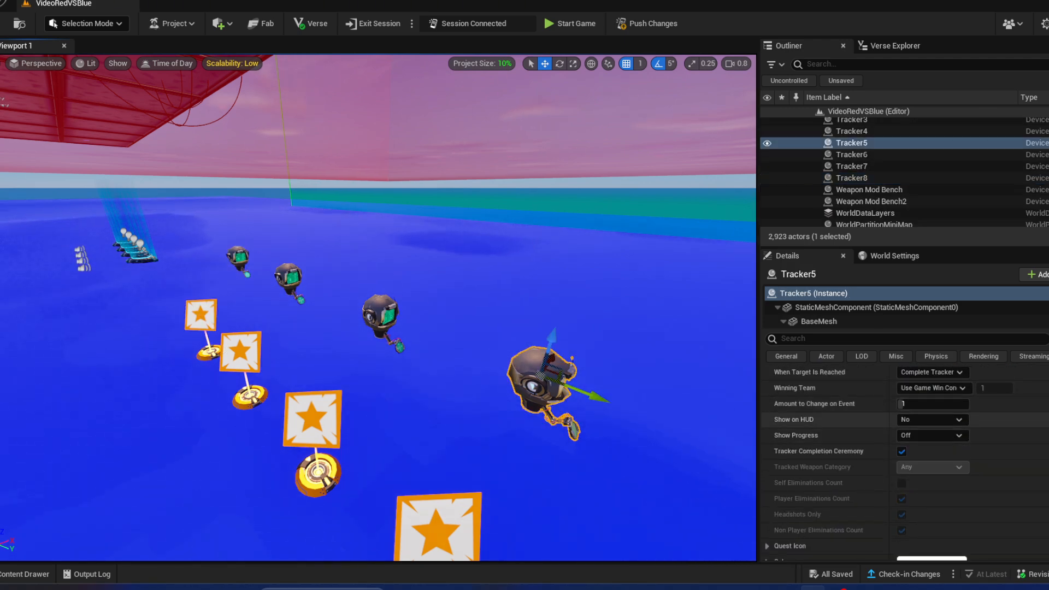
{"action": "scroll", "coordinate": [904, 464], "scroll_direction": "down", "scroll_amount": 10}
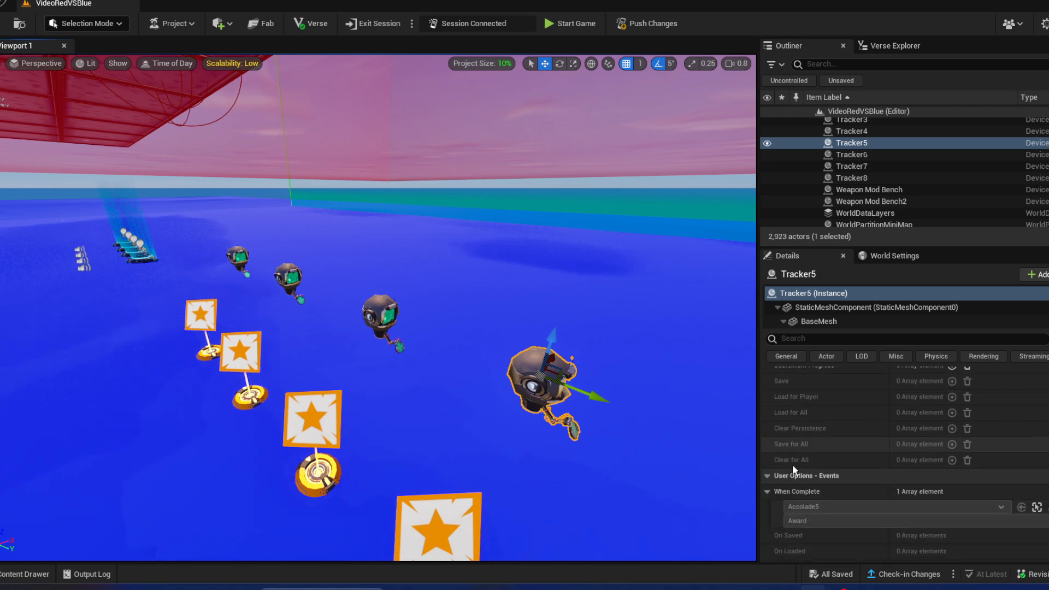
Step: Inspect Accolade5's Award function binding, name and XP award
{"action": "left_click", "coordinate": [430, 521]}
{"action": "scroll", "coordinate": [1044, 420], "scroll_direction": "up", "scroll_amount": 4}
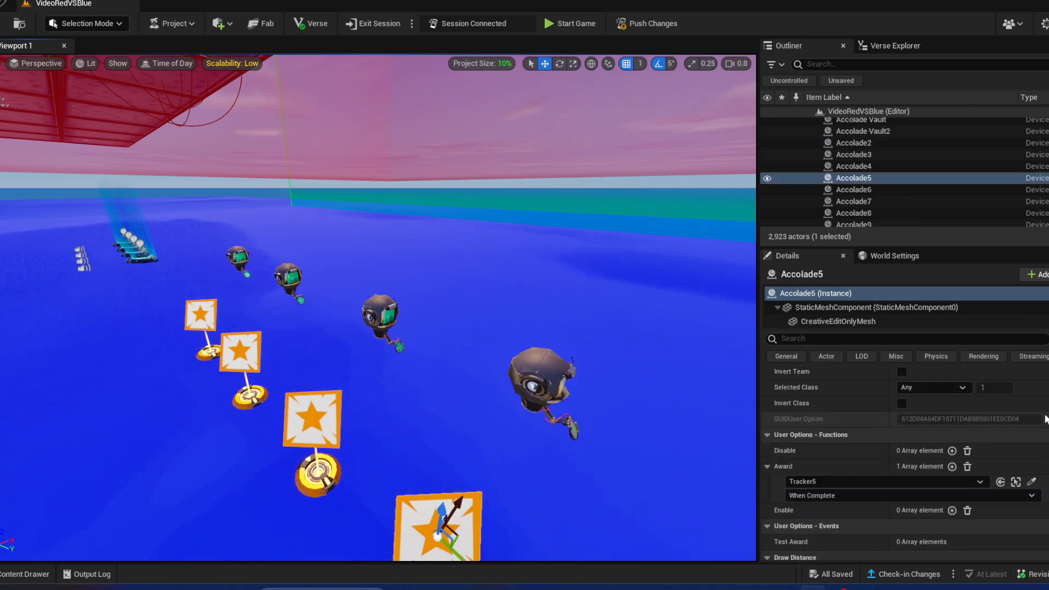
{"action": "scroll", "coordinate": [1044, 420], "scroll_direction": "up", "scroll_amount": 10}
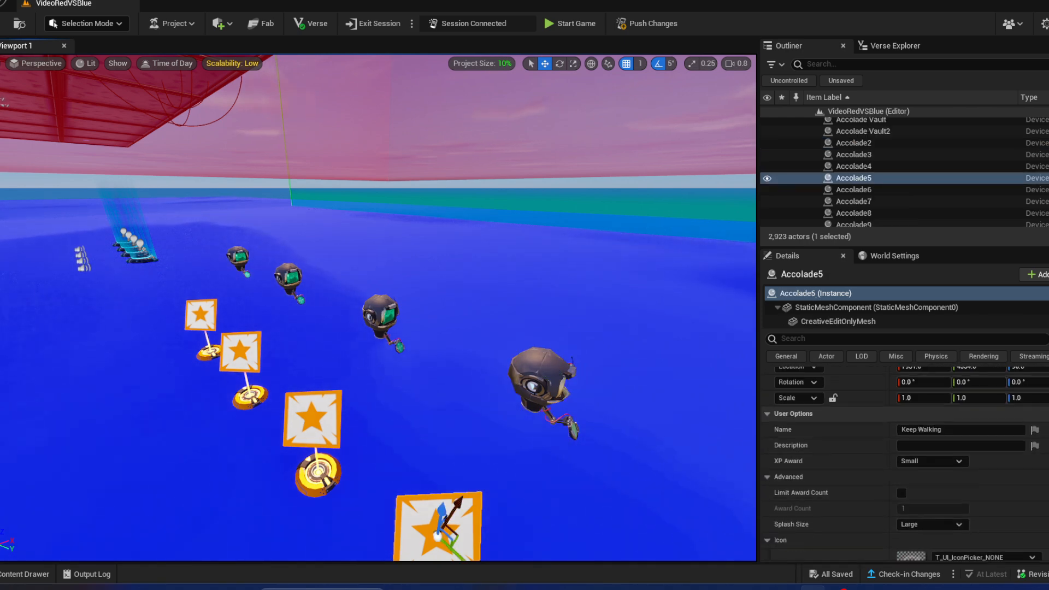
Step: Inspect the name and XP award of Accolade10 and Accolade11 in the row of three accolades
{"action": "right_click_drag", "start_coordinate": [306, 364], "coordinate": [183, 350]}
{"action": "left_click", "coordinate": [305, 364]}
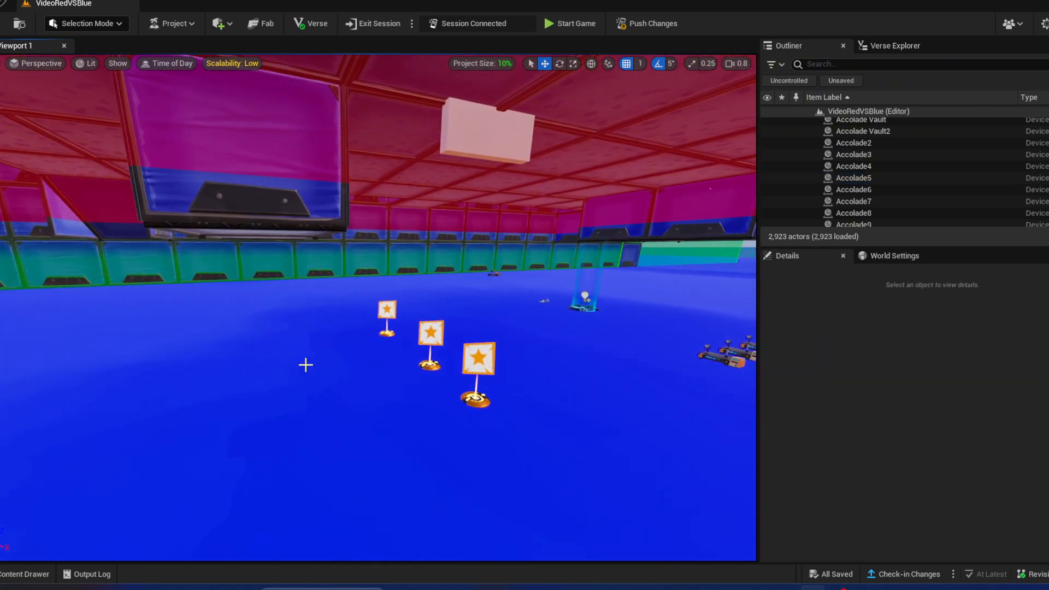
{"action": "left_click", "coordinate": [476, 354]}
{"action": "right_click_drag", "start_coordinate": [476, 355], "coordinate": [533, 346]}
{"action": "left_click", "coordinate": [419, 384]}
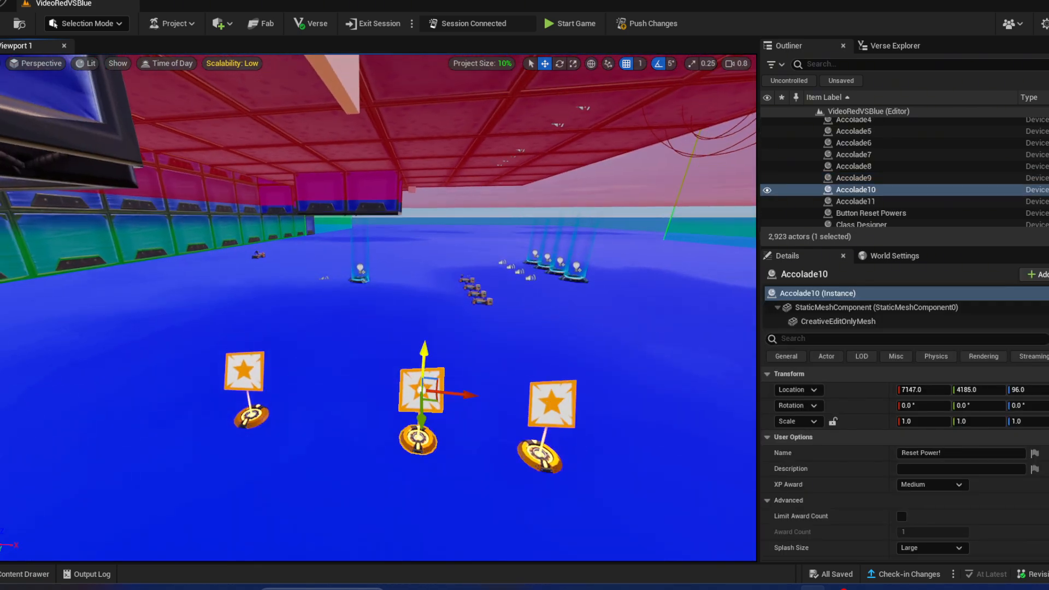
{"action": "right_click_drag", "start_coordinate": [368, 390], "coordinate": [362, 389]}
{"action": "left_click", "coordinate": [286, 384]}
{"action": "right_click_drag", "start_coordinate": [286, 384], "coordinate": [306, 373]}
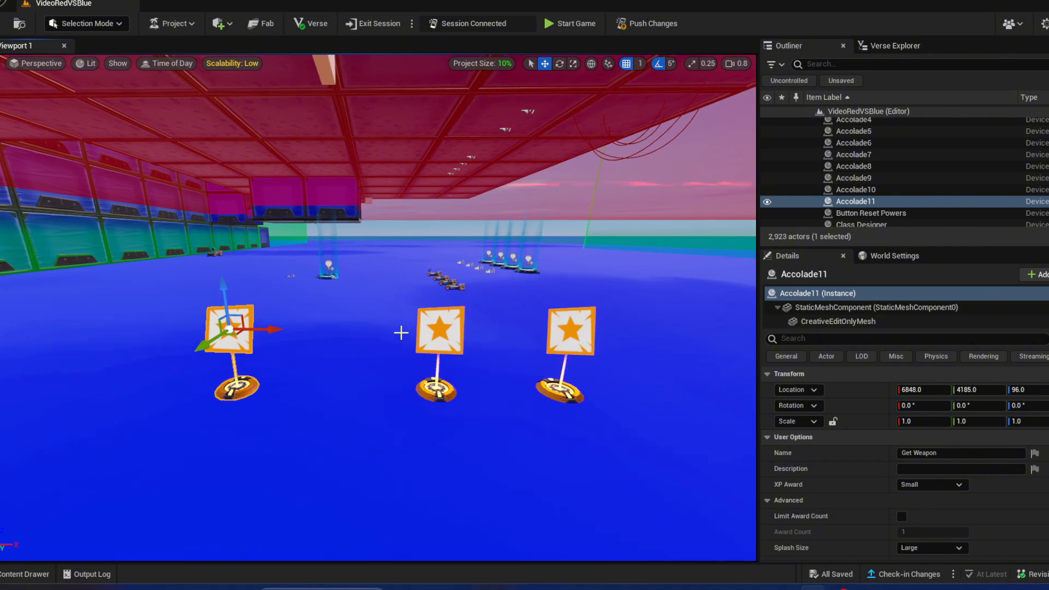
Step: Review Accolade11's options down to the item placers bound to its Award function
{"action": "scroll", "coordinate": [1010, 454], "scroll_direction": "down", "scroll_amount": 3}
{"action": "scroll", "coordinate": [977, 456], "scroll_direction": "down", "scroll_amount": 3}
{"action": "scroll", "coordinate": [939, 454], "scroll_direction": "up", "scroll_amount": 4}
{"action": "scroll", "coordinate": [902, 450], "scroll_direction": "down", "scroll_amount": 5}
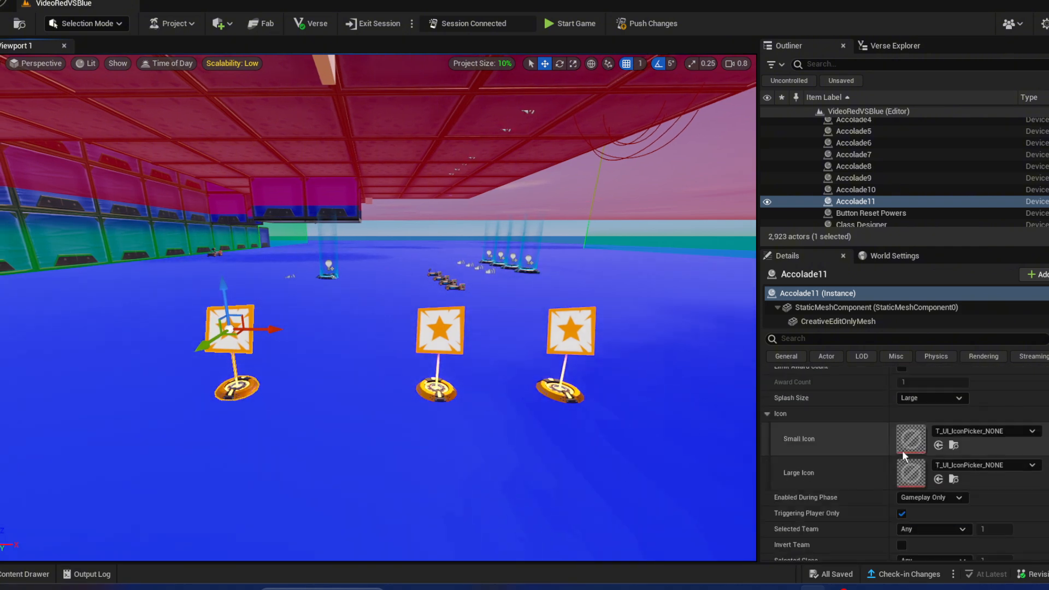
{"action": "scroll", "coordinate": [899, 438], "scroll_direction": "down", "scroll_amount": 8}
{"action": "scroll", "coordinate": [875, 413], "scroll_direction": "up", "scroll_amount": 4}
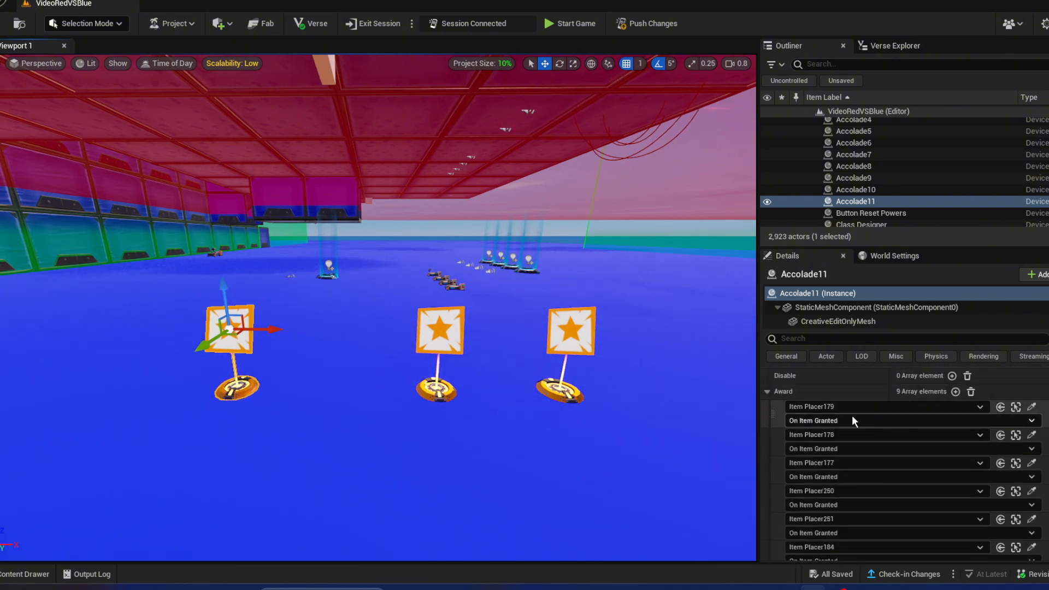
{"action": "scroll", "coordinate": [710, 390], "scroll_direction": "up", "scroll_amount": 1}
Step: Add another element to Accolade11's Award function, with the weapon wall displays in view
{"action": "right_click_drag", "start_coordinate": [671, 404], "coordinate": [710, 392]}
{"action": "scroll", "coordinate": [710, 390], "scroll_direction": "down", "scroll_amount": 2}
{"action": "right_click_drag", "start_coordinate": [508, 330], "coordinate": [538, 328]}
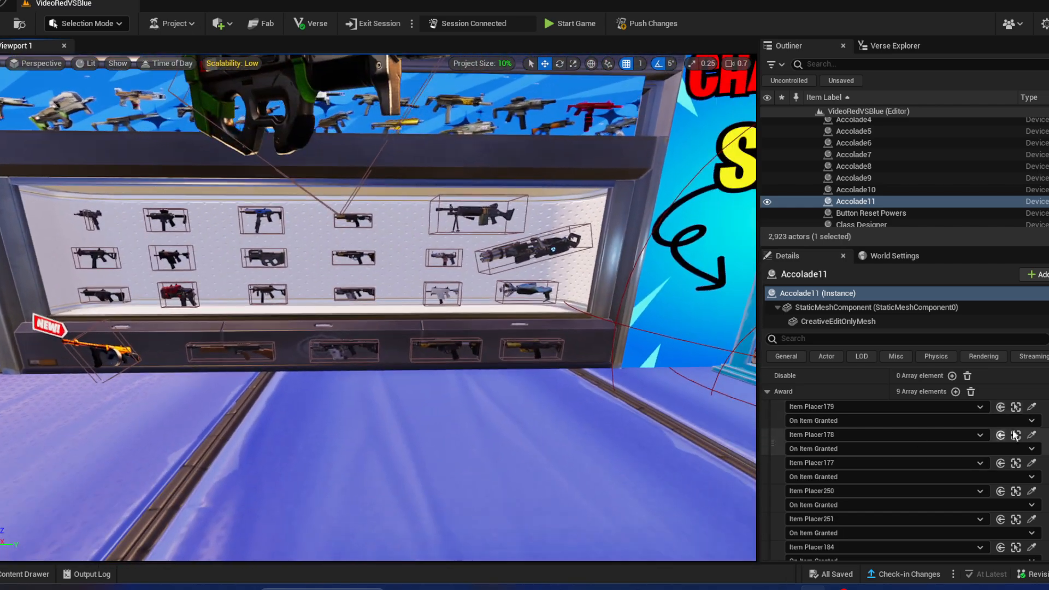
{"action": "left_click", "coordinate": [953, 391]}
{"action": "scroll", "coordinate": [936, 389], "scroll_direction": "down", "scroll_amount": 5}
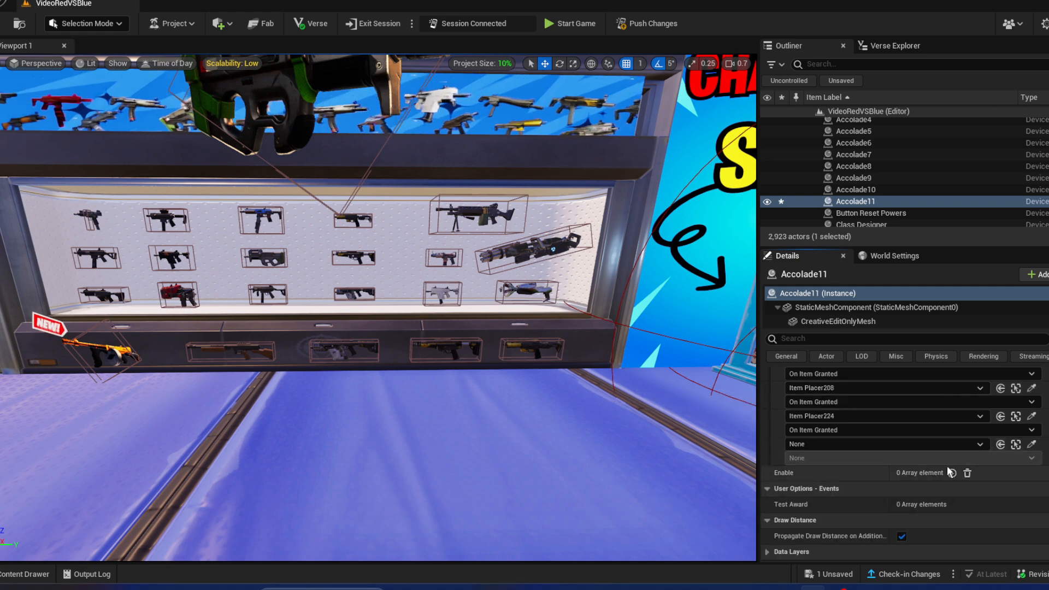
Step: Bind the new Award element to Item Placer220 in the orange shotgun display, using On Item Granted
{"action": "left_click", "coordinate": [1031, 445]}
{"action": "mouse_move", "coordinate": [464, 267]}
{"action": "right_mouse_down"}
{"action": "mouse_move", "coordinate": [386, 259]}
{"action": "mouse_move", "coordinate": [449, 267]}
{"action": "right_mouse_up"}
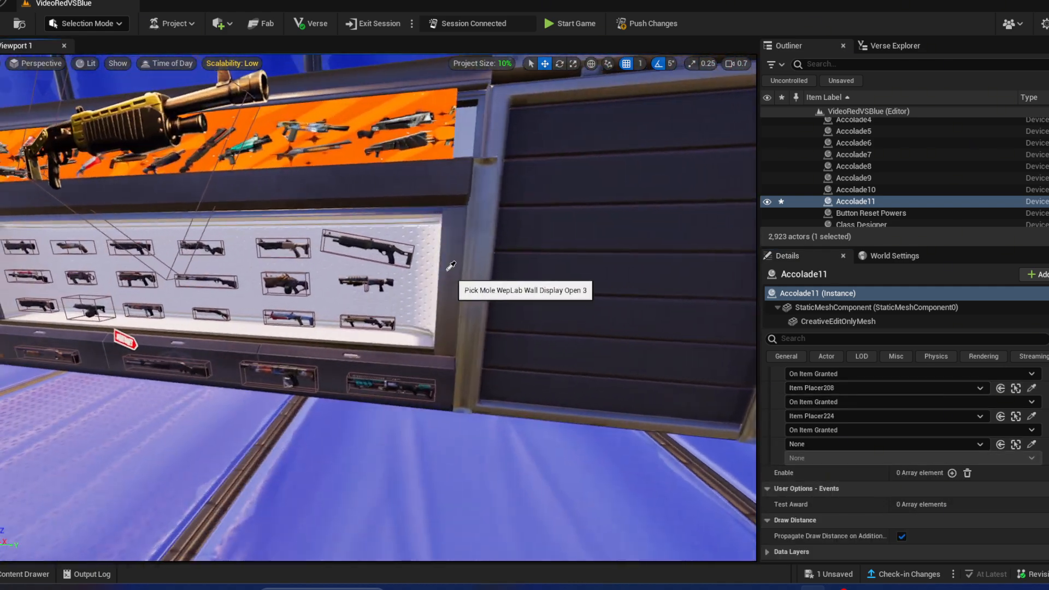
{"action": "left_click", "coordinate": [391, 234]}
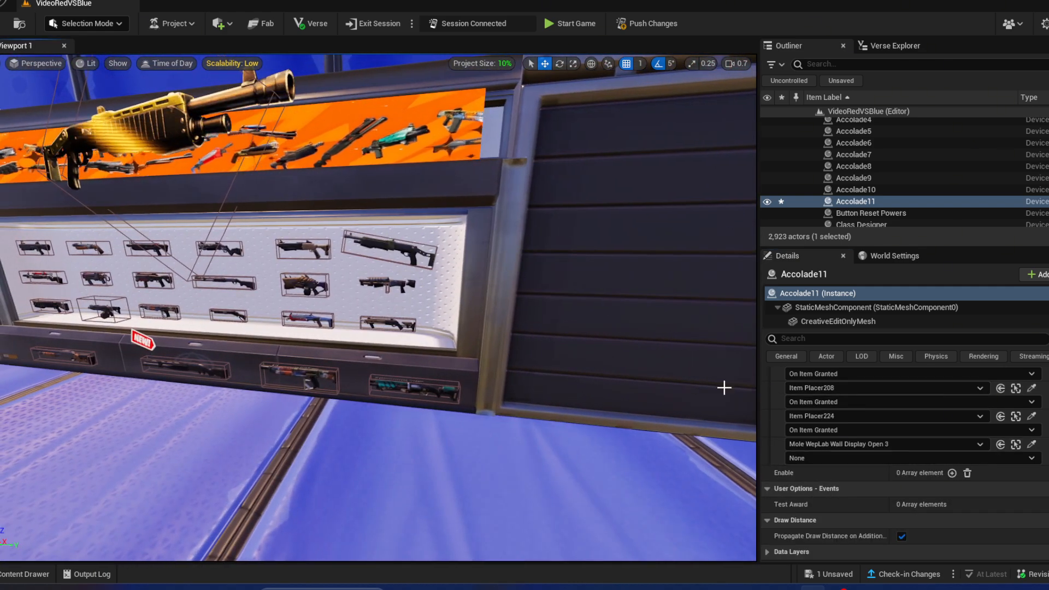
{"action": "left_click", "coordinate": [1031, 444]}
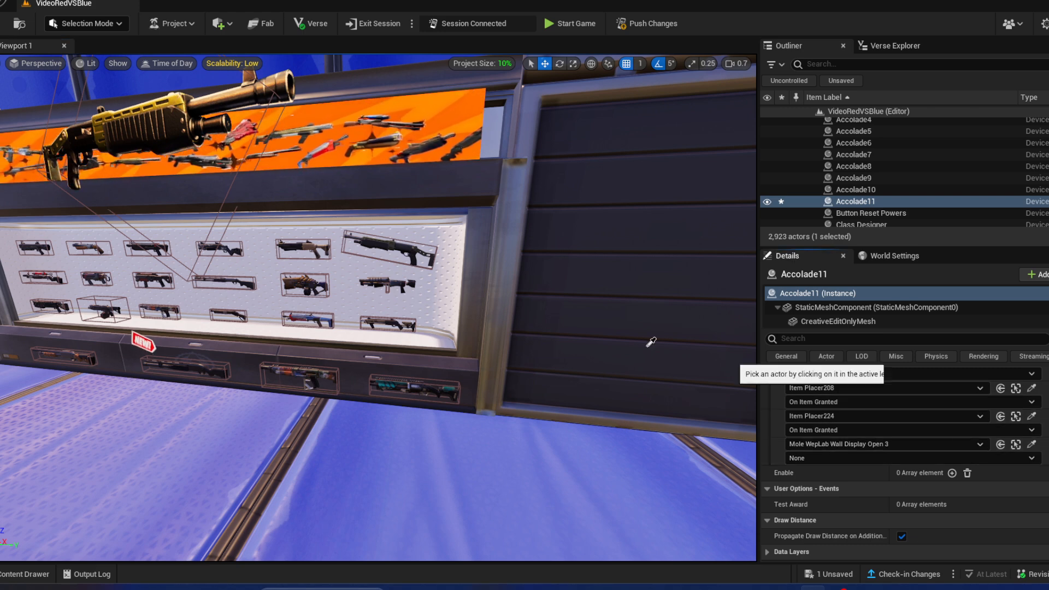
{"action": "left_click", "coordinate": [393, 238]}
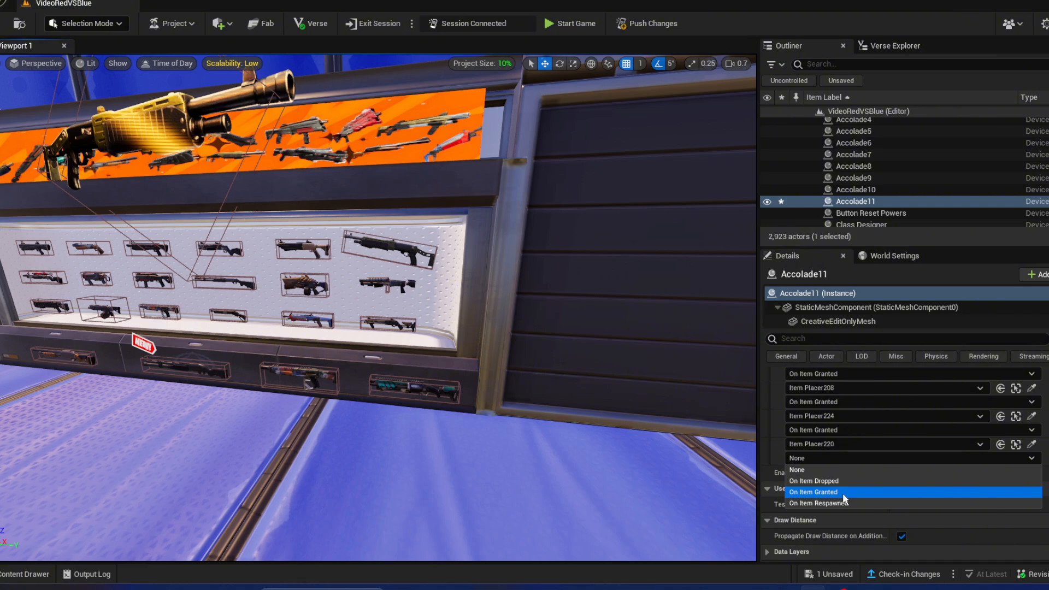
{"action": "left_click", "coordinate": [842, 492]}
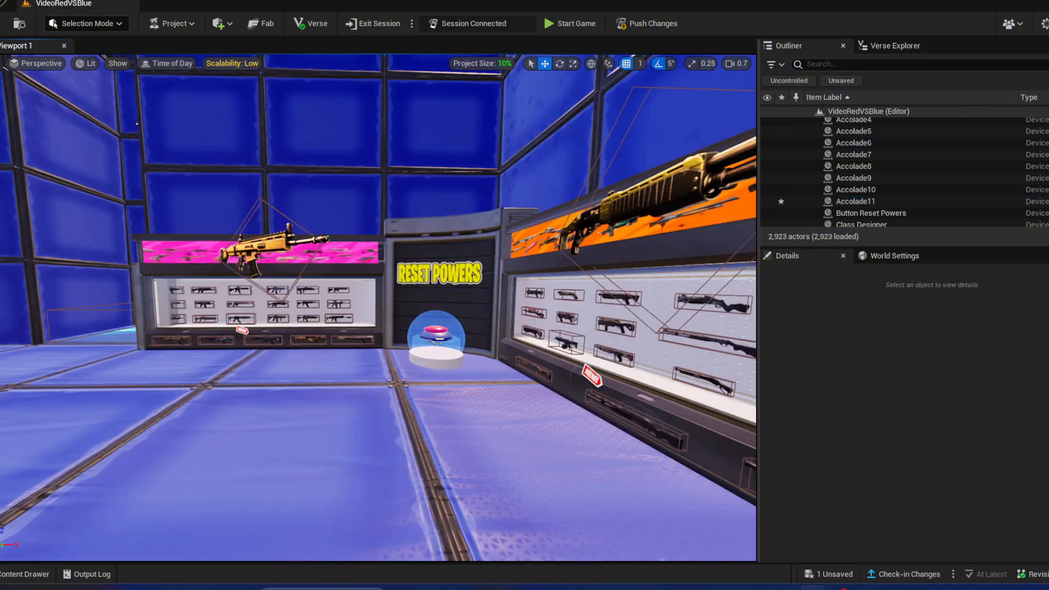
Step: Return to the accolade row, inspect Accolade10's Award function binding, and look over the Reset Powers button's room
{"action": "key", "text": "s"}
{"action": "mouse_move", "coordinate": [377, 307]}
{"action": "right_mouse_down"}
{"action": "mouse_move", "coordinate": [404, 311]}
{"action": "mouse_move", "coordinate": [377, 314]}
{"action": "right_mouse_up"}
{"action": "scroll", "coordinate": [404, 312], "scroll_direction": "up", "scroll_amount": 1}
{"action": "scroll", "coordinate": [390, 306], "scroll_direction": "up", "scroll_amount": 4}
{"action": "left_click", "coordinate": [273, 464]}
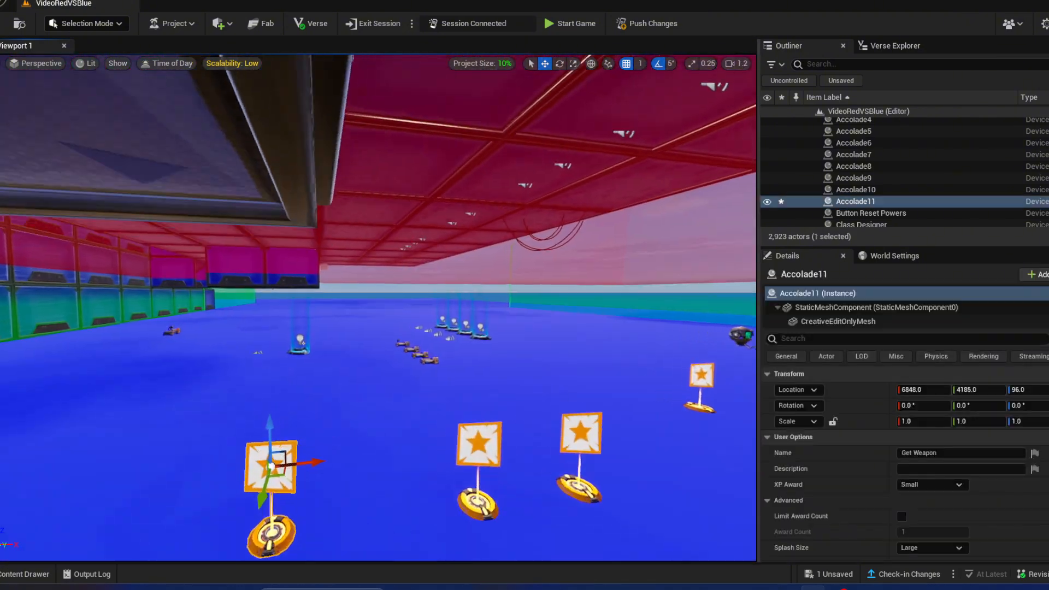
{"action": "right_click_drag", "start_coordinate": [274, 463], "coordinate": [328, 450]}
{"action": "key", "text": "a"}
{"action": "right_click_drag", "start_coordinate": [508, 353], "coordinate": [440, 325]}
{"action": "left_click", "coordinate": [463, 334]}
{"action": "scroll", "coordinate": [999, 444], "scroll_direction": "down", "scroll_amount": 9}
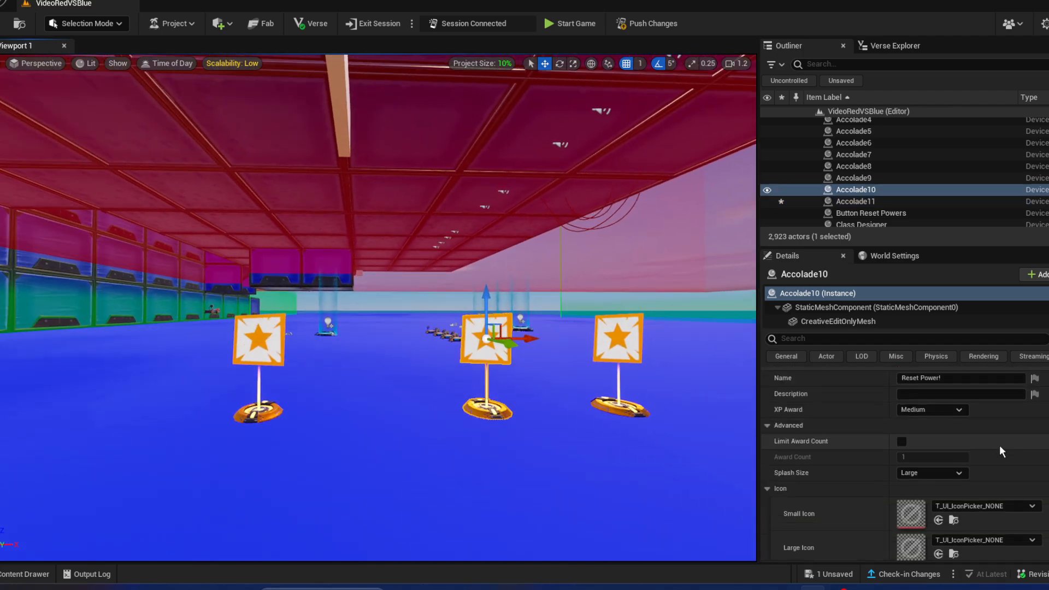
{"action": "key", "text": "w"}
{"action": "right_click_drag", "start_coordinate": [383, 327], "coordinate": [393, 360]}
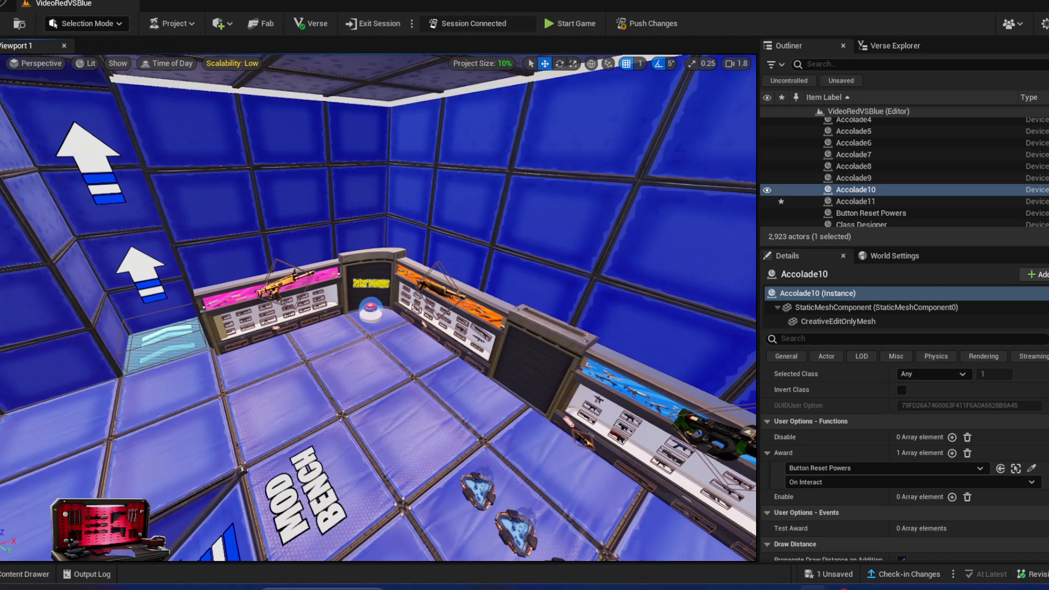
Step: Add a second Award binding to Accolade10 for the Vending Machine, using On Item Spawned
{"action": "key", "text": "w"}
{"action": "scroll", "coordinate": [385, 308], "scroll_direction": "down", "scroll_amount": 2}
{"action": "right_click_drag", "start_coordinate": [383, 306], "coordinate": [385, 317]}
{"action": "key", "text": "w"}
{"action": "key", "text": "s"}
{"action": "key", "text": "w"}
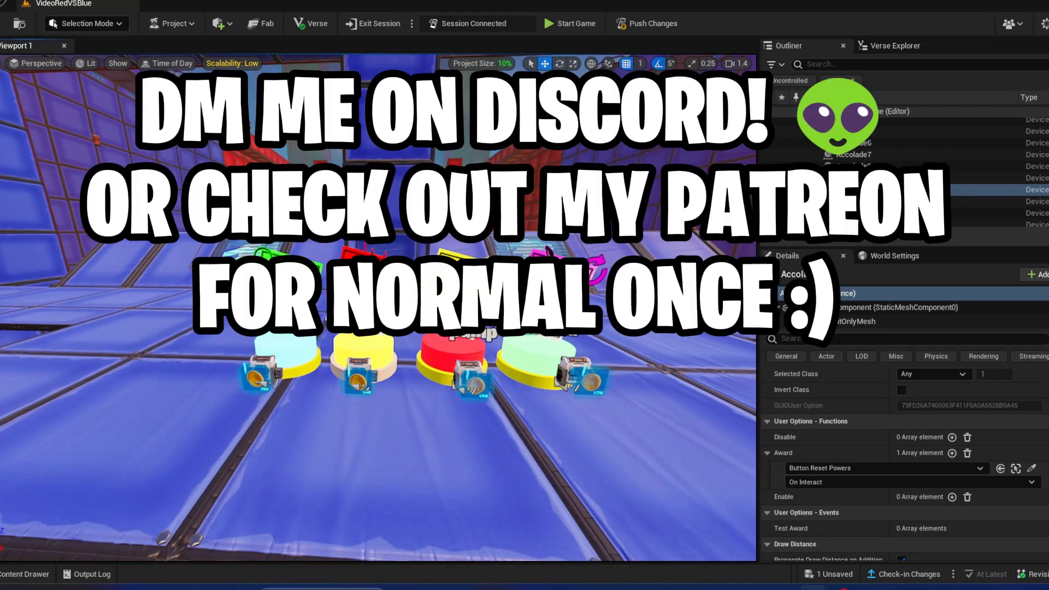
{"action": "right_click_drag", "start_coordinate": [397, 343], "coordinate": [399, 345]}
{"action": "key", "text": "w"}
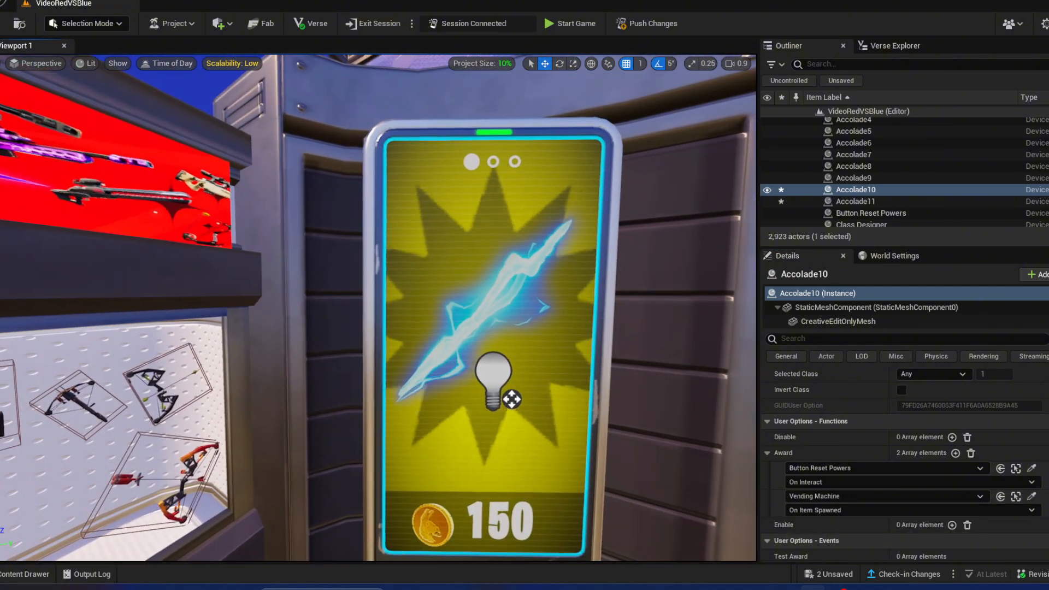
Step: Inspect the iron cubes Cube4, Cube5 and Cube3 that fill the gap behind the weapon displays
{"action": "right_click_drag", "start_coordinate": [378, 307], "coordinate": [410, 306]}
{"action": "key", "text": "Escape"}
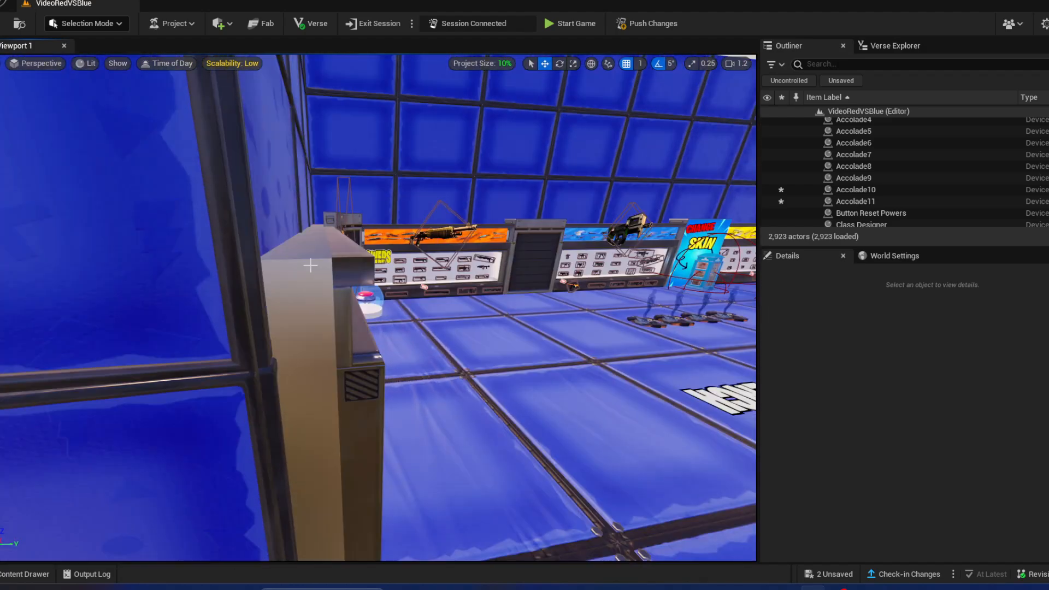
{"action": "left_click", "coordinate": [311, 265]}
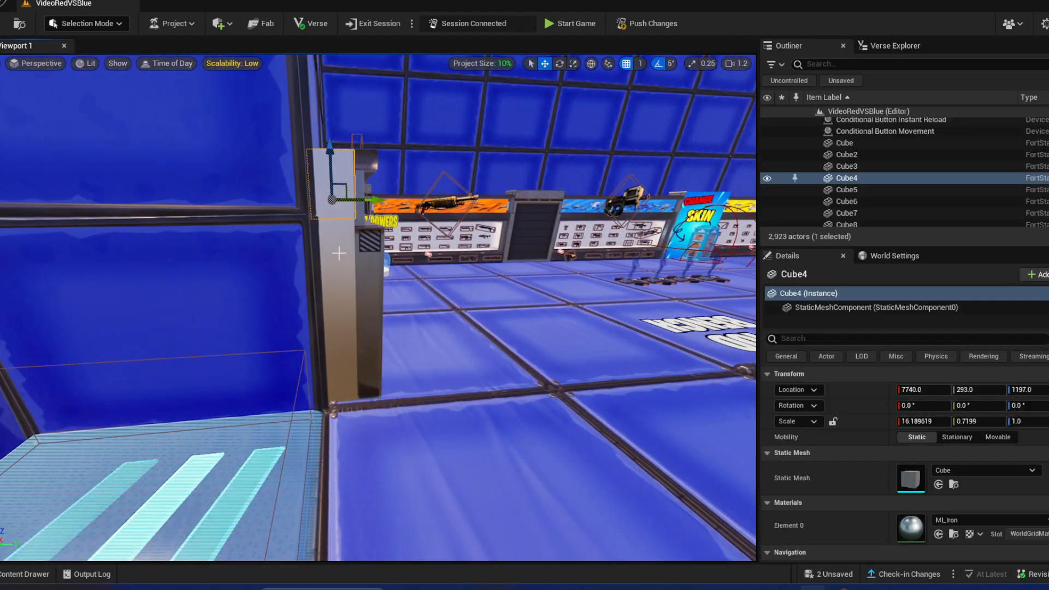
{"action": "left_click", "coordinate": [338, 253]}
{"action": "right_click_drag", "start_coordinate": [338, 253], "coordinate": [341, 306]}
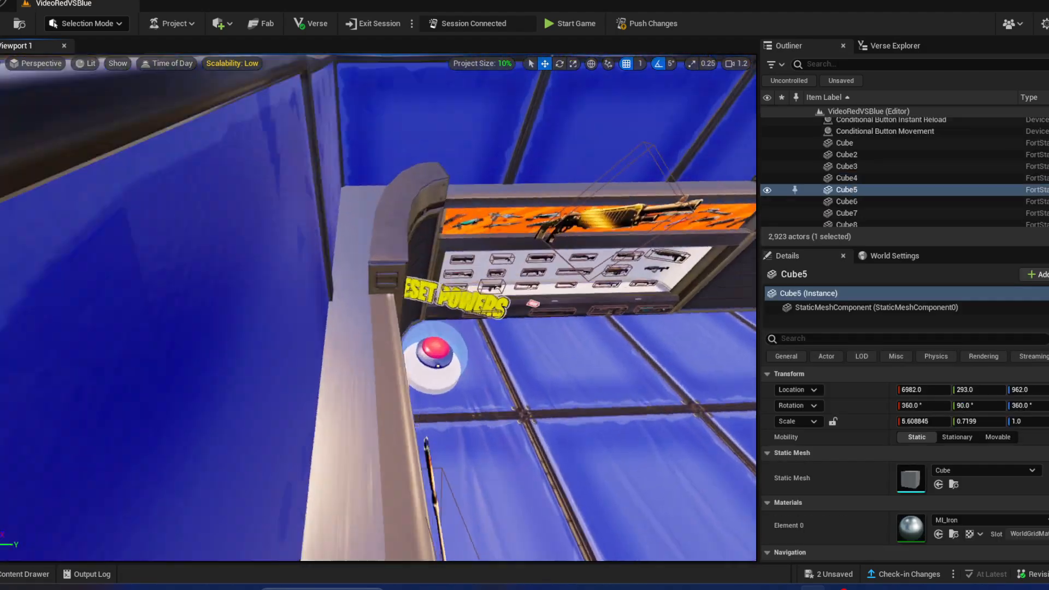
{"action": "right_click_drag", "start_coordinate": [338, 213], "coordinate": [480, 196]}
{"action": "left_click", "coordinate": [378, 239]}
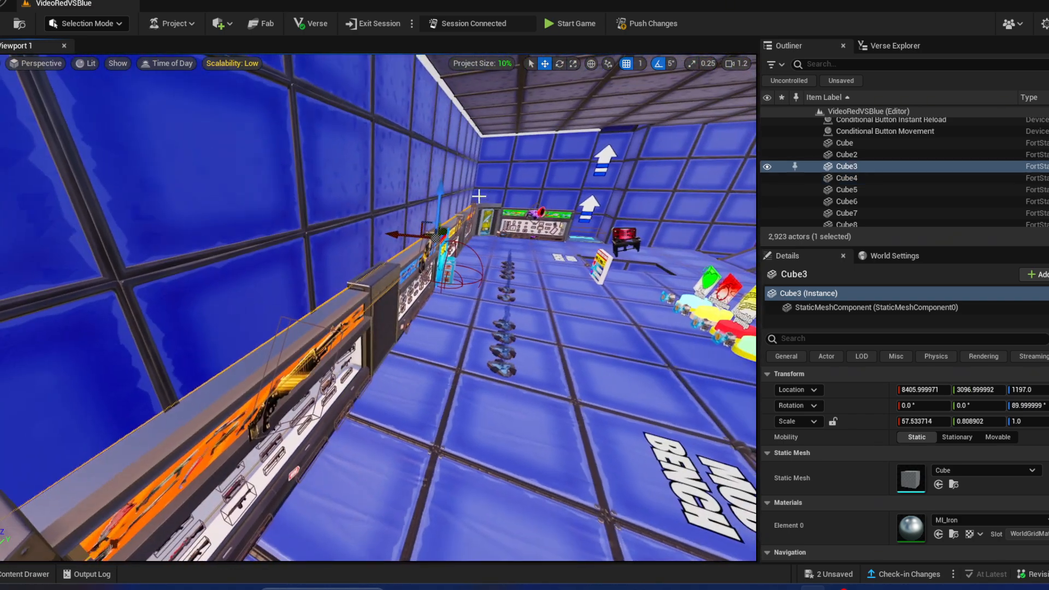
Step: Try moving Cube3 away from the weapon displays into the wall, and undo the move
{"action": "left_click_drag", "start_coordinate": [404, 227], "coordinate": [317, 234]}
{"action": "right_click_drag", "start_coordinate": [316, 235], "coordinate": [344, 234]}
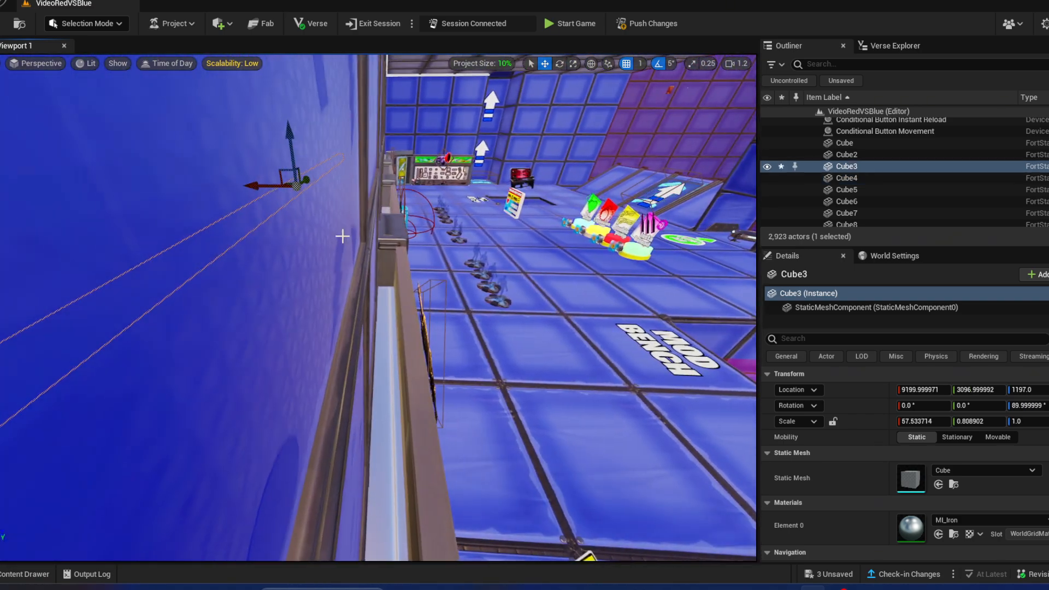
{"action": "key", "text": "ctrl+z"}
{"action": "scroll", "coordinate": [960, 431], "scroll_direction": "down", "scroll_amount": 2}
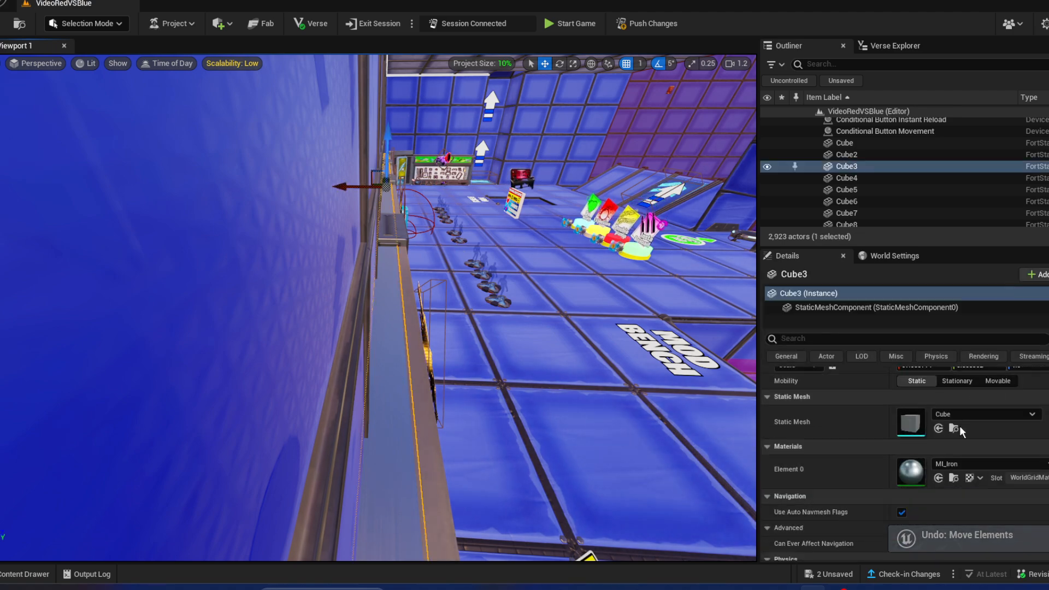
Step: Select the white strip along the ceiling edge and open its WhiteGlow material
{"action": "right_click_drag", "start_coordinate": [447, 383], "coordinate": [349, 333]}
{"action": "key", "text": "Escape"}
{"action": "scroll", "coordinate": [447, 367], "scroll_direction": "up", "scroll_amount": 1}
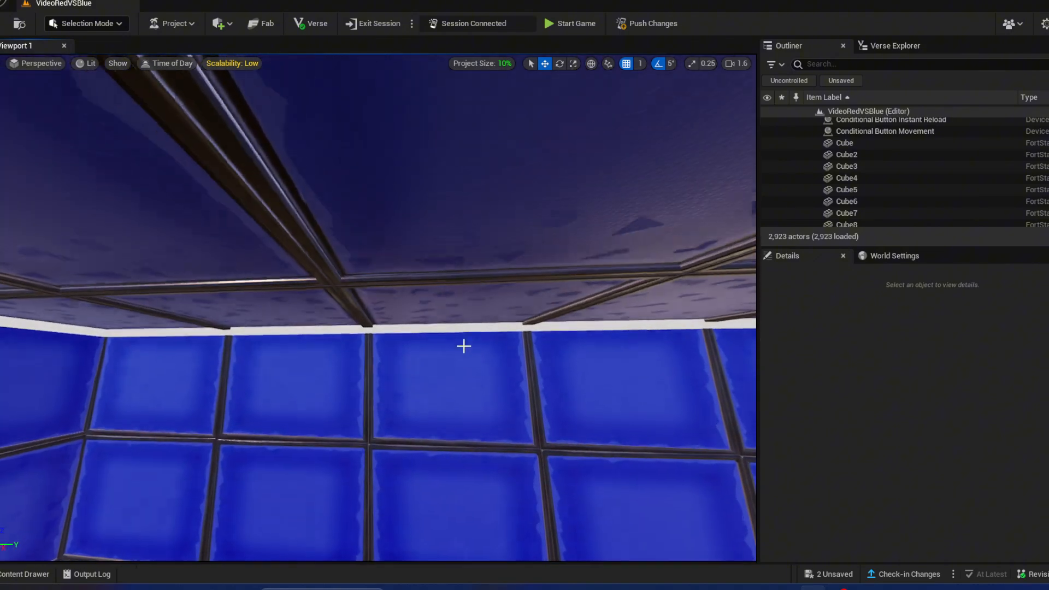
{"action": "left_click", "coordinate": [469, 328]}
{"action": "right_click_drag", "start_coordinate": [470, 328], "coordinate": [587, 372]}
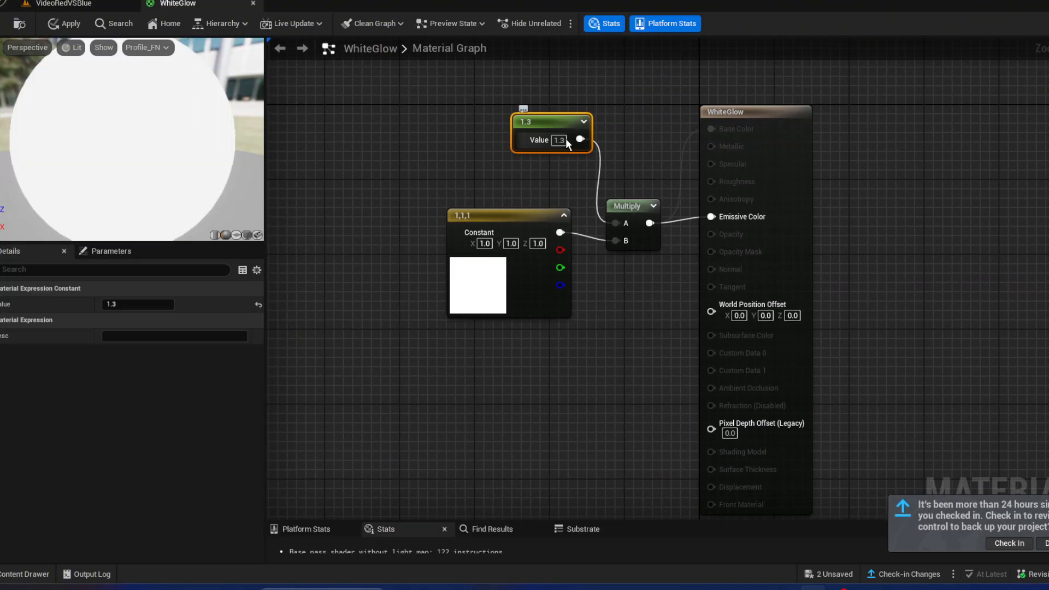
Step: Set the WhiteGlow emissive multiplier constant to 1.5, save the material and close it
{"action": "left_click", "coordinate": [564, 139]}
{"action": "type", "text": "1.5"}
{"action": "key", "text": "Return"}
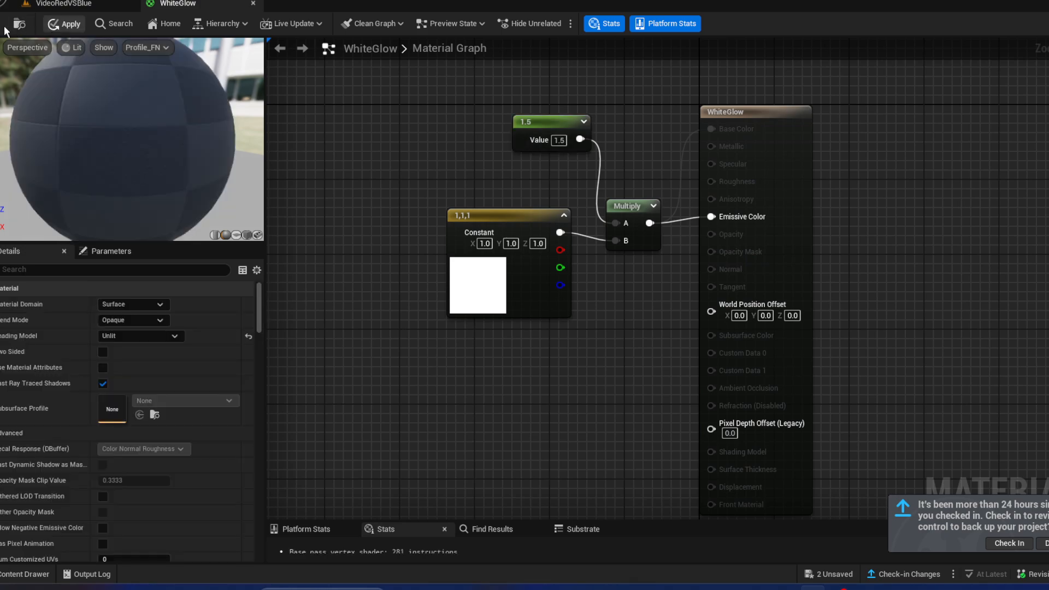
{"action": "left_click", "coordinate": [5, 29]}
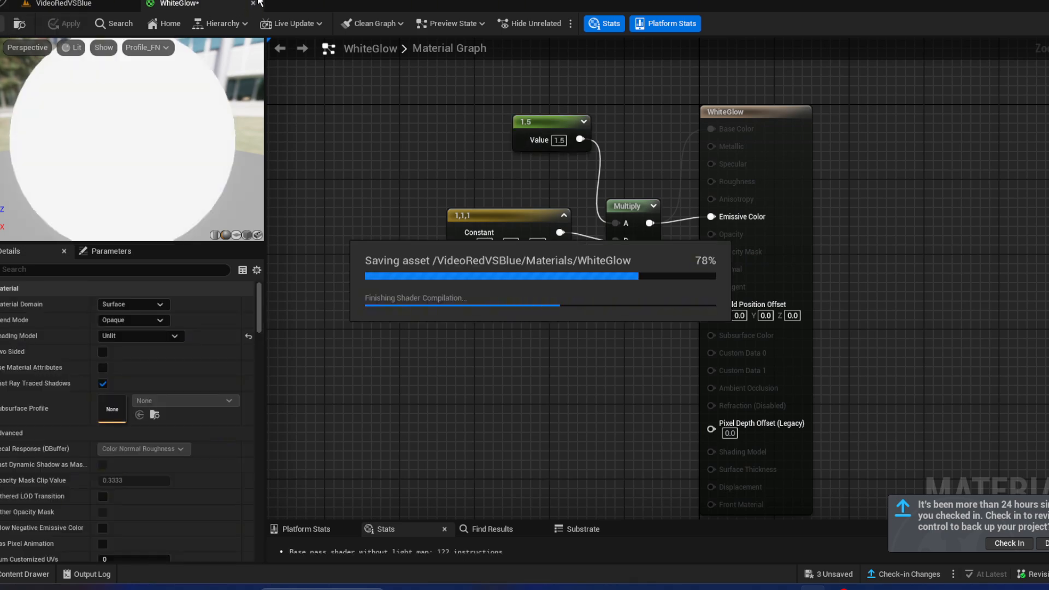
{"action": "left_click", "coordinate": [253, 3]}
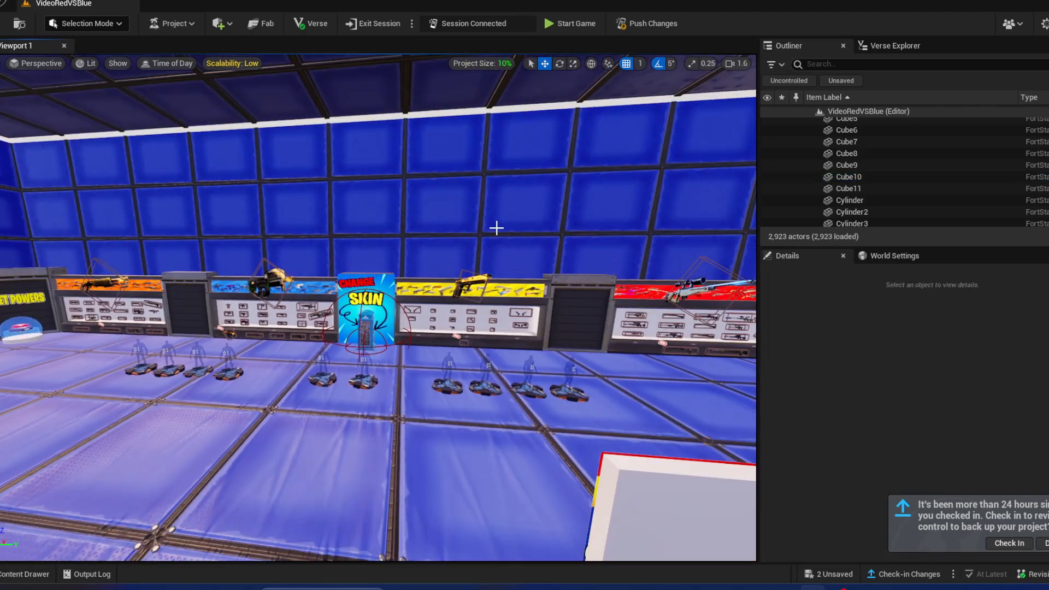
Step: Inspect the Change Skin sign and select the changing booth standing in front of it
{"action": "left_click", "coordinate": [221, 23]}
{"action": "mouse_move", "coordinate": [267, 71]}
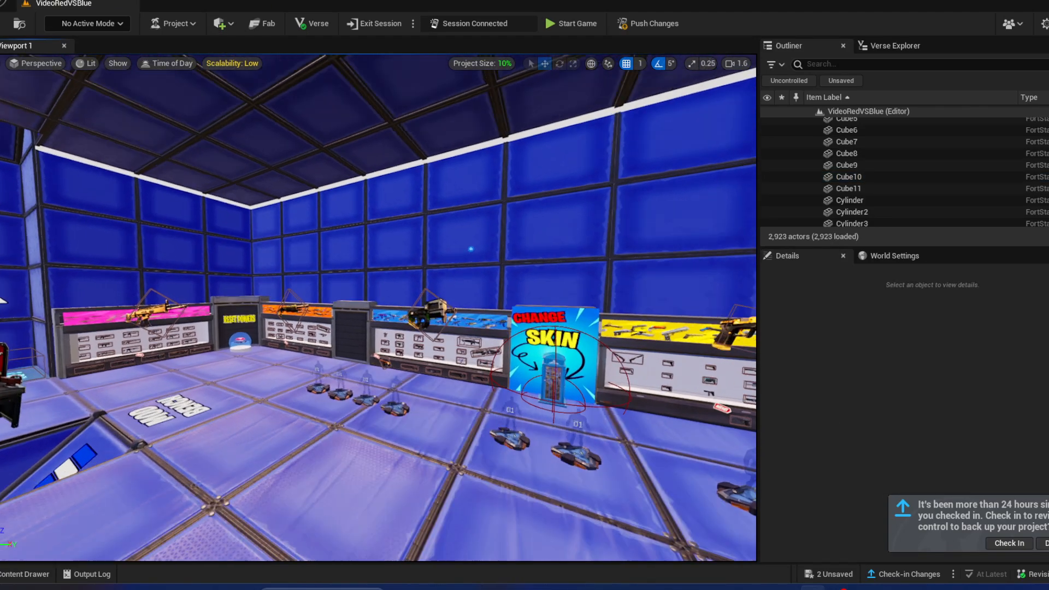
{"action": "key", "text": "w"}
{"action": "right_click_drag", "start_coordinate": [376, 306], "coordinate": [406, 306]}
{"action": "key", "text": "s"}
{"action": "key", "text": "w"}
{"action": "scroll", "coordinate": [409, 295], "scroll_direction": "down", "scroll_amount": 3}
{"action": "left_click", "coordinate": [405, 249]}
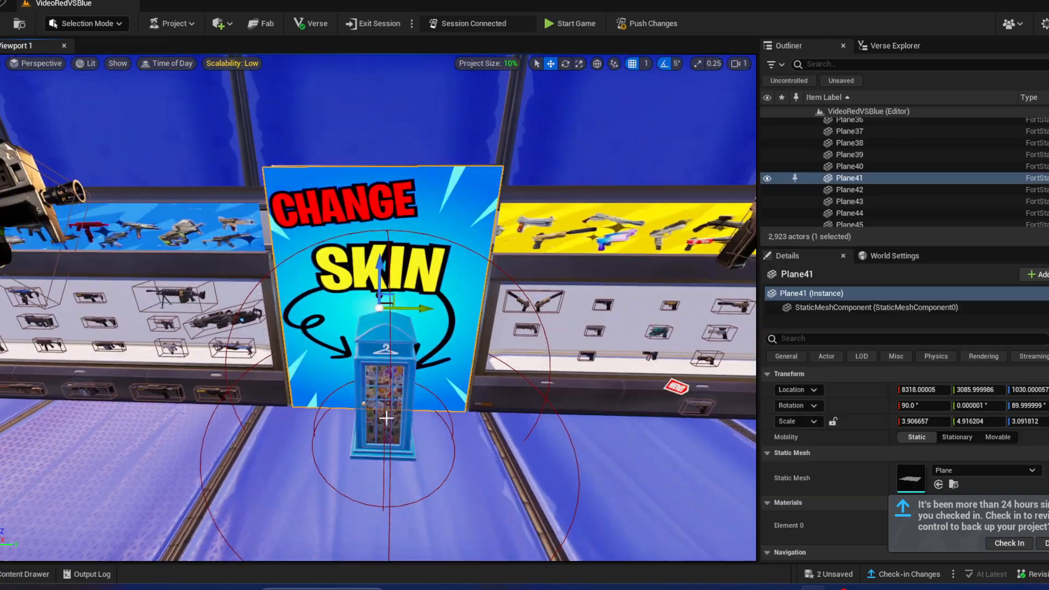
{"action": "left_click", "coordinate": [382, 432]}
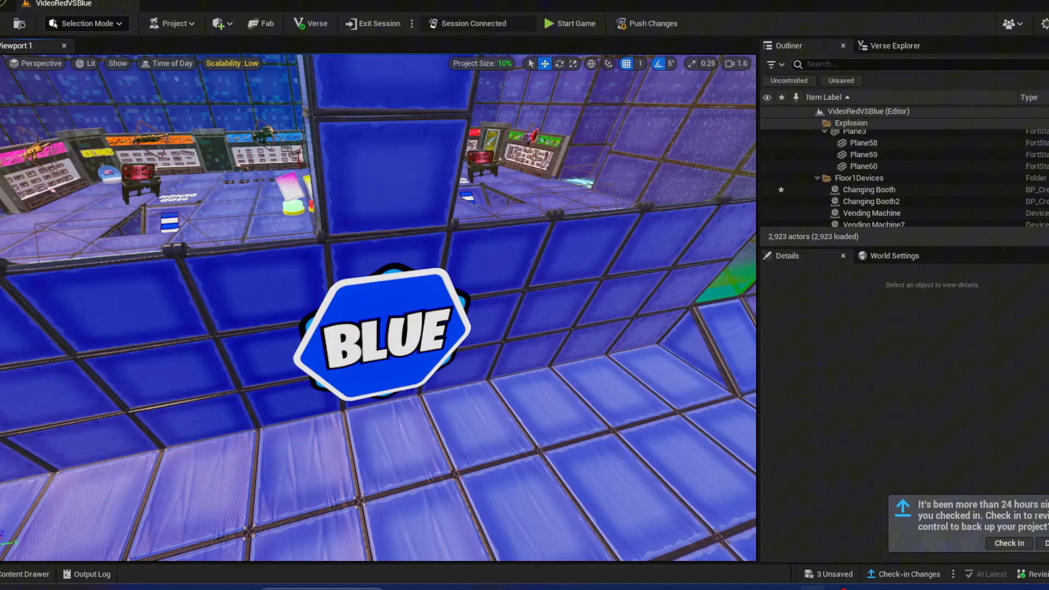
{"action": "key", "text": "s"}
{"action": "right_click_drag", "start_coordinate": [377, 306], "coordinate": [382, 355]}
{"action": "key", "text": "w"}
{"action": "key", "text": "w"}
{"action": "key", "text": "w"}
{"action": "key", "text": "a"}
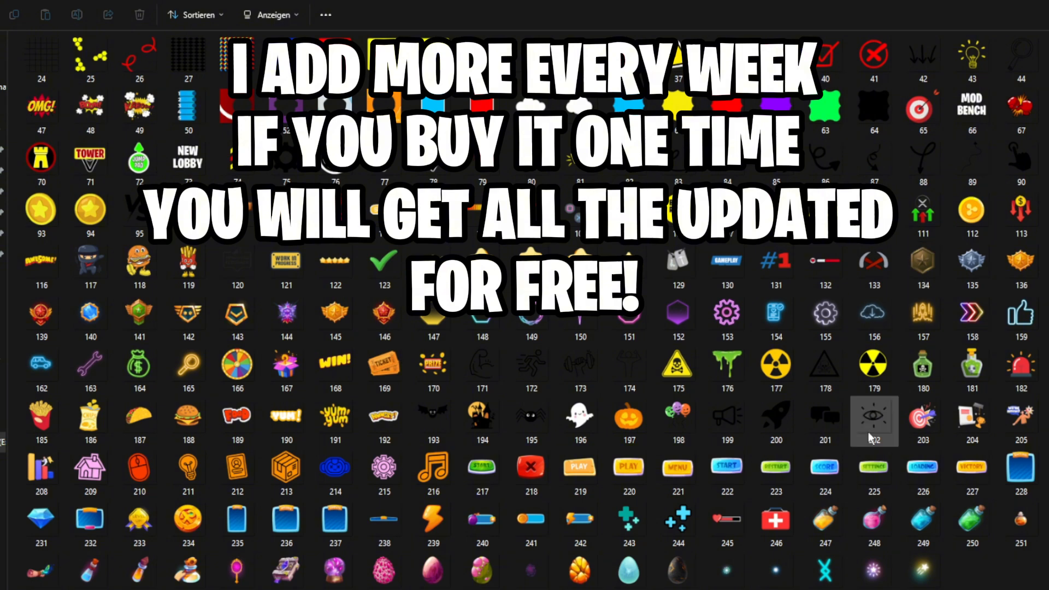
Step: Switch to the Translucent textures folder, open 220.png and browse through the images that follow it
{"action": "left_click", "coordinate": [620, 479]}
{"action": "double_click", "coordinate": [620, 479]}
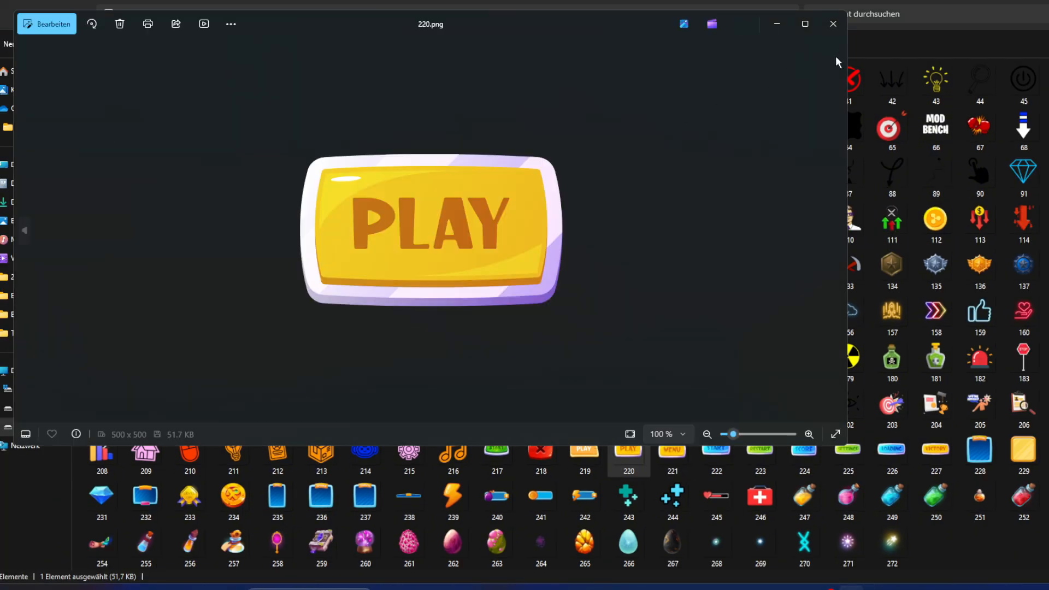
{"action": "double_click", "coordinate": [836, 230]}
{"action": "double_click", "coordinate": [836, 231]}
{"action": "double_click", "coordinate": [835, 231]}
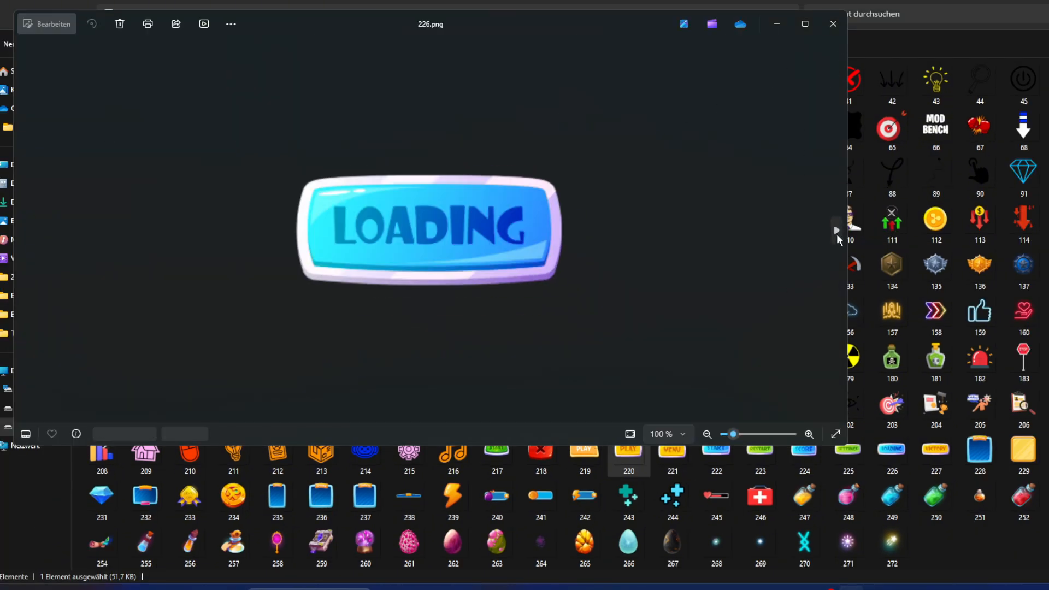
{"action": "triple_click", "coordinate": [835, 231]}
{"action": "left_click", "coordinate": [835, 231]}
{"action": "double_click", "coordinate": [835, 230]}
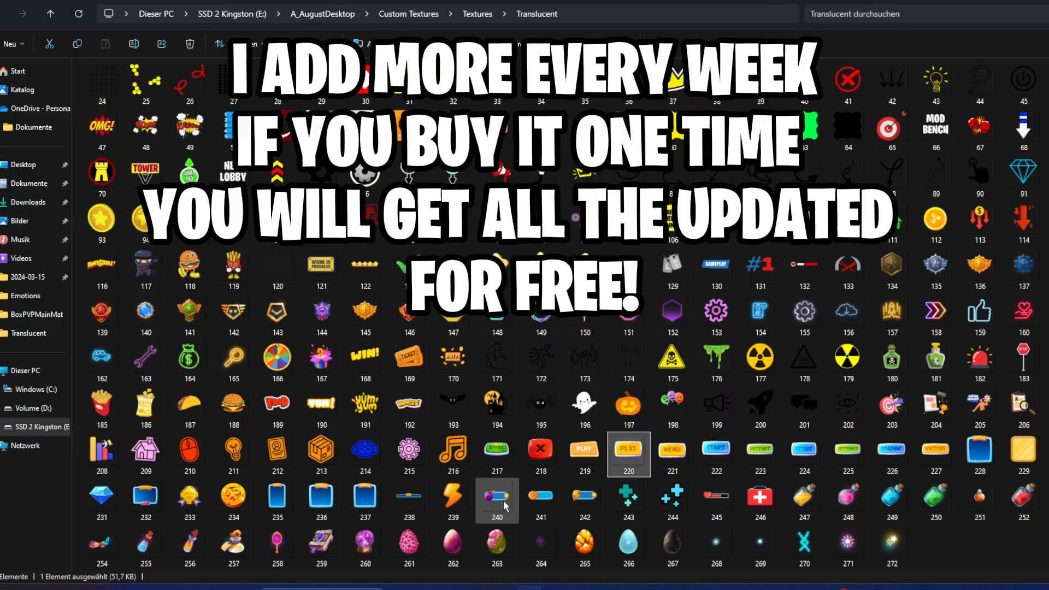
Step: Switch from the Translucent textures folder to the Unreal editor and inspect the recommend sign and perk pads in the blue base
{"action": "scroll", "coordinate": [304, 417], "scroll_direction": "up", "scroll_amount": 1}
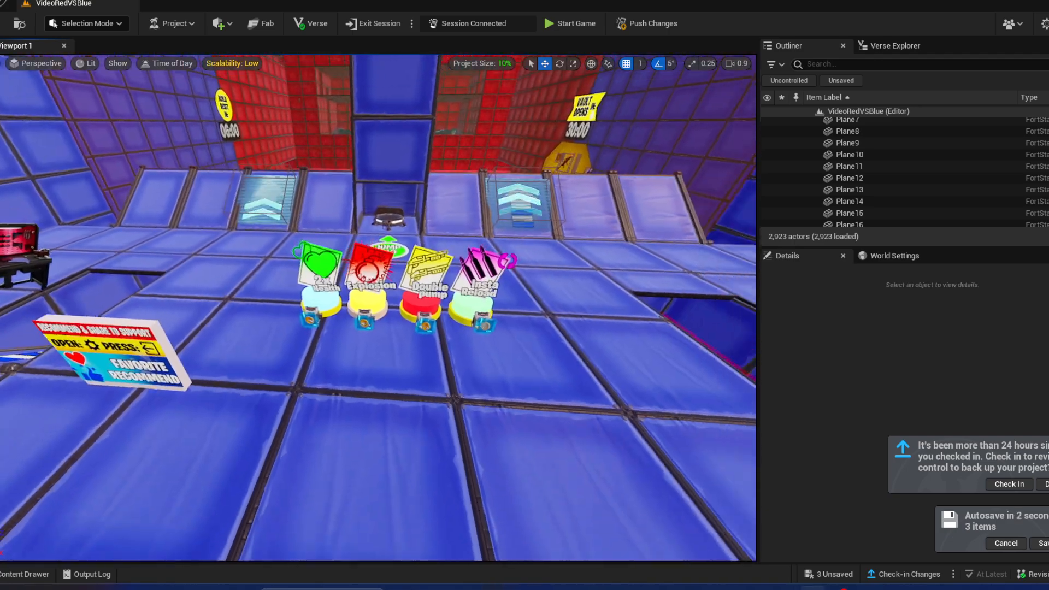
{"action": "key", "text": "s"}
{"action": "right_click_drag", "start_coordinate": [377, 307], "coordinate": [316, 336]}
{"action": "key", "text": "w"}
{"action": "key", "text": "w"}
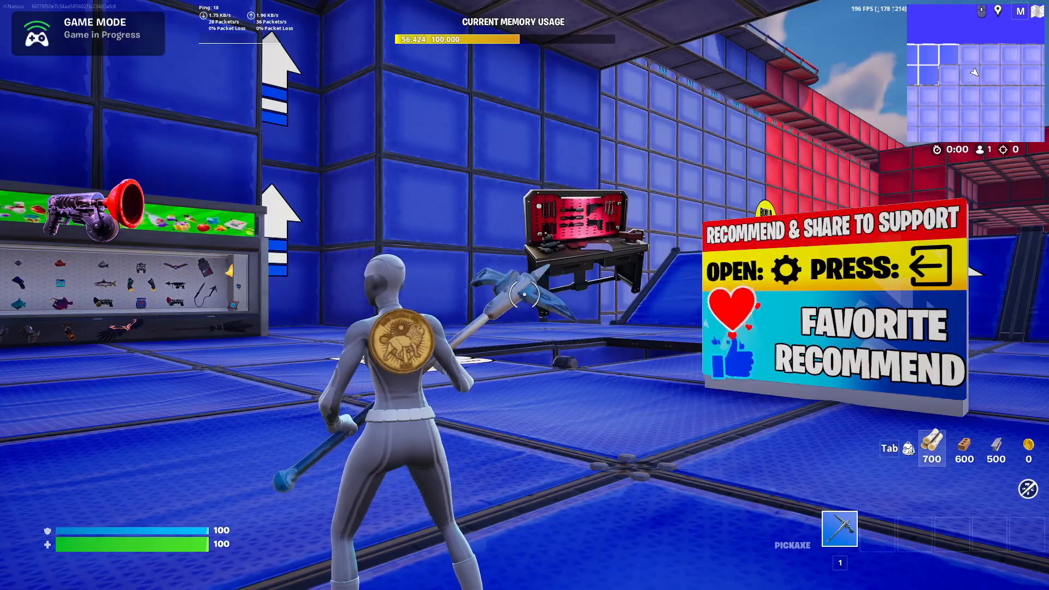
Step: Run through the blue base in the play session to examine its signs, perk pads, mod bench pit, arrow ramps and floor textures
{"action": "key", "text": "w"}
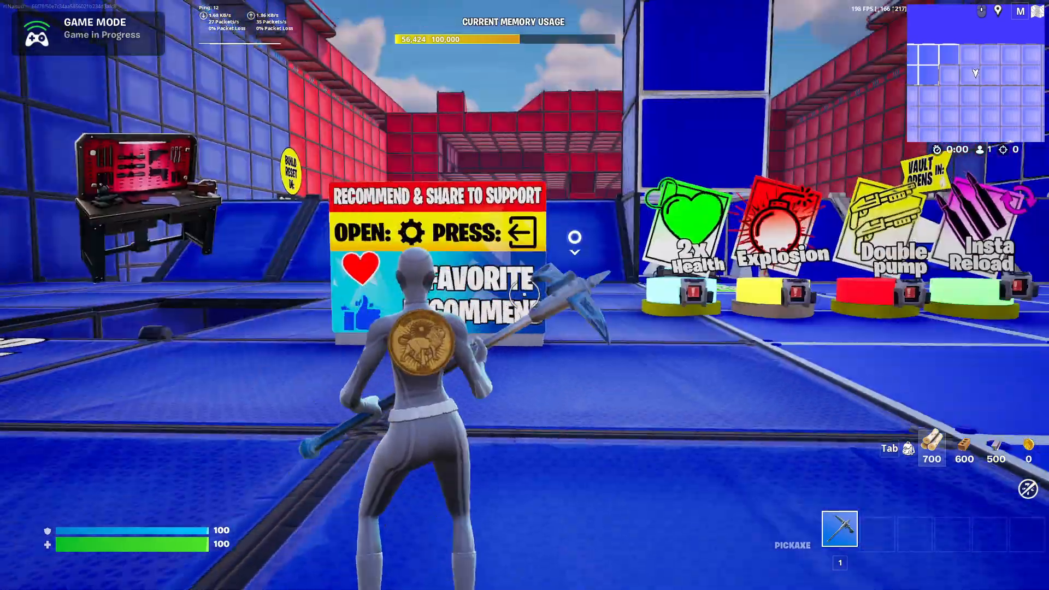
{"action": "key", "text": "w"}
{"action": "key", "text": "shift"}
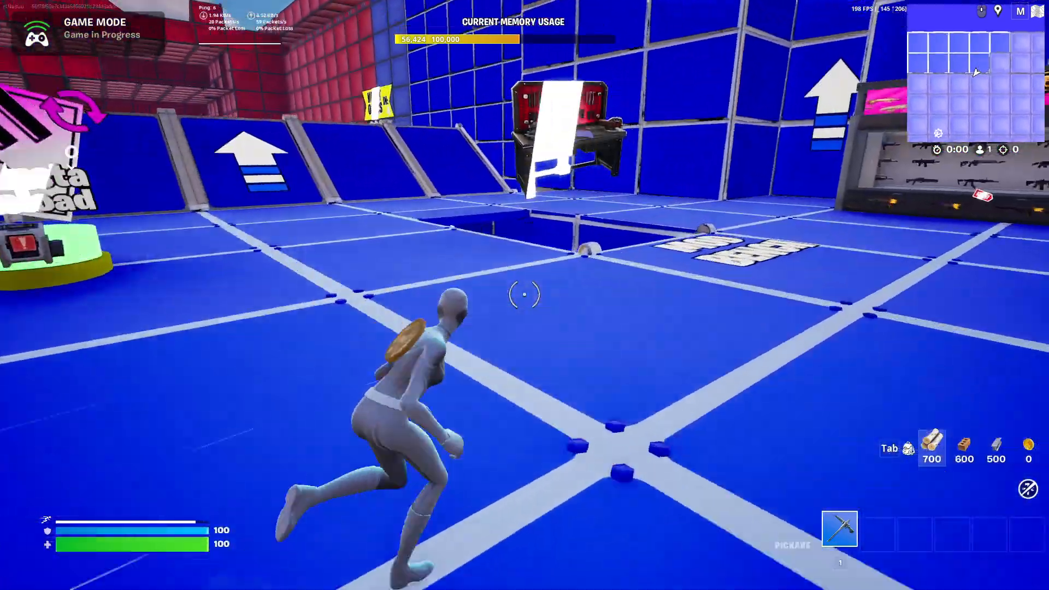
{"action": "key", "text": "w"}
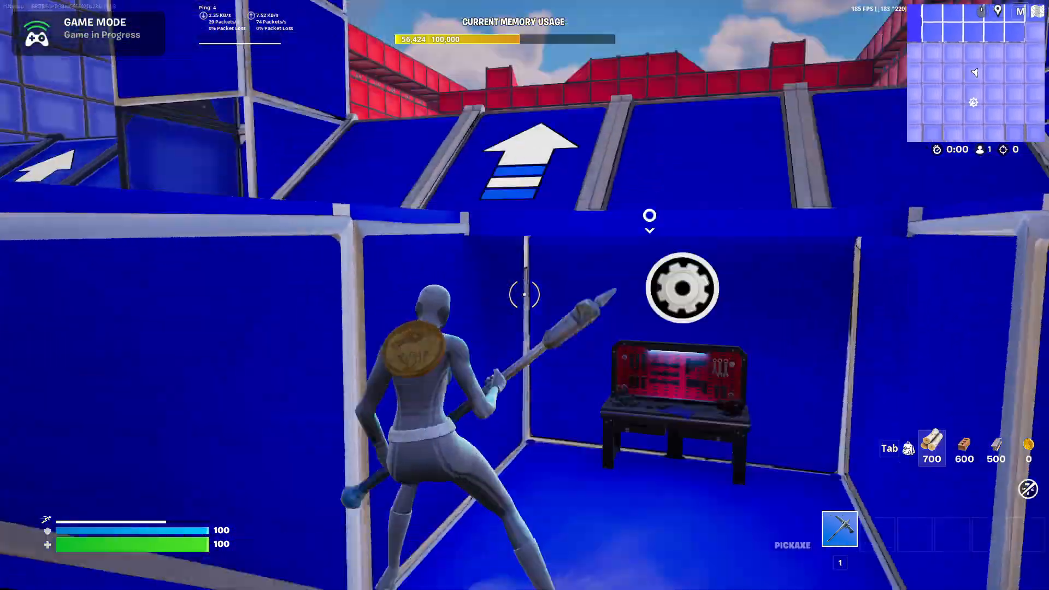
{"action": "key", "text": "w"}
{"action": "key", "text": "space"}
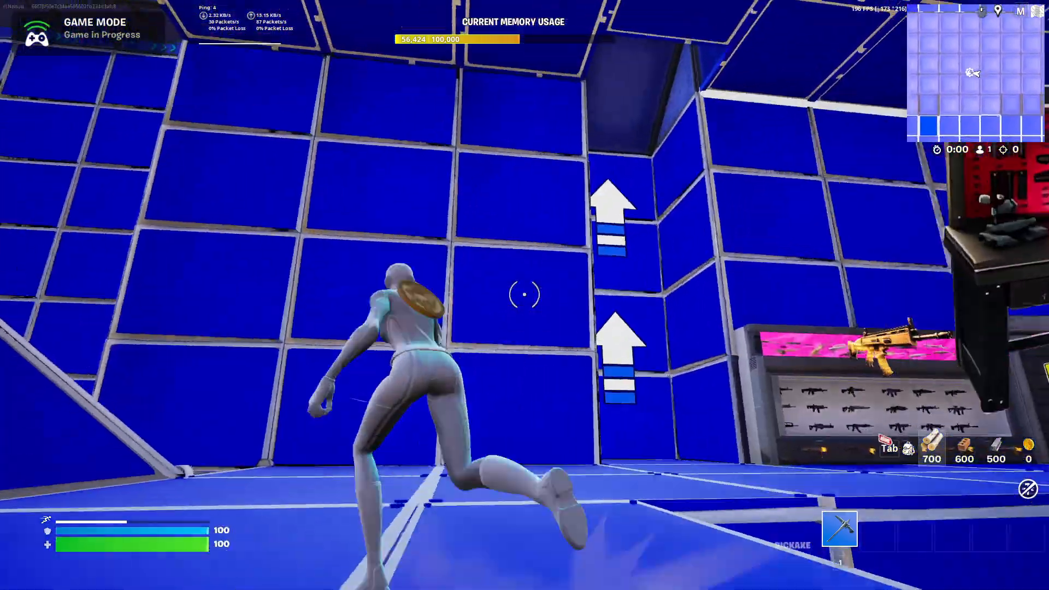
{"action": "key", "text": "w"}
{"action": "key", "text": "shift"}
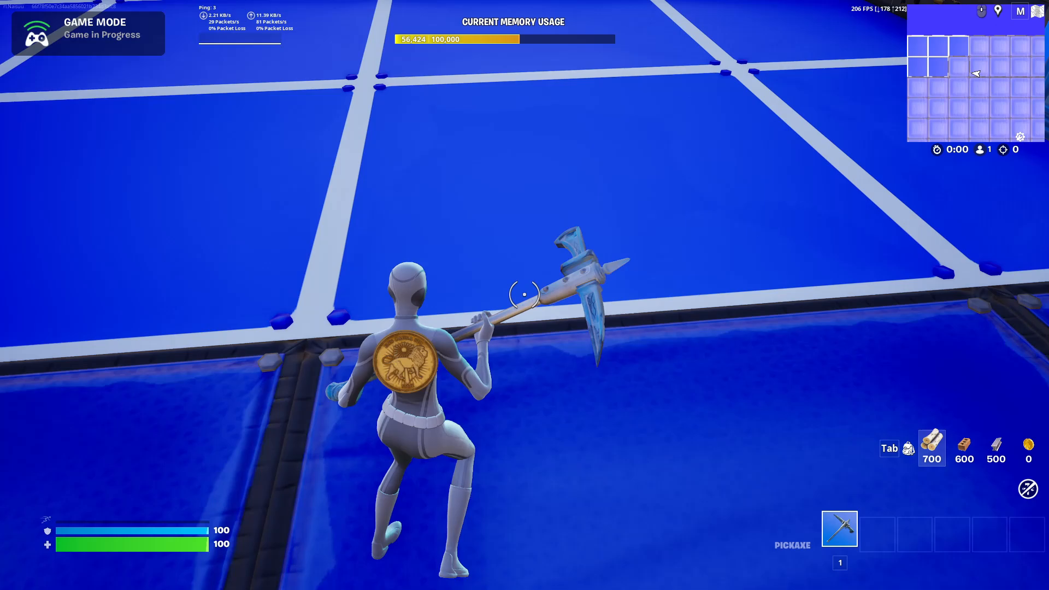
{"action": "left_click", "coordinate": [525, 295]}
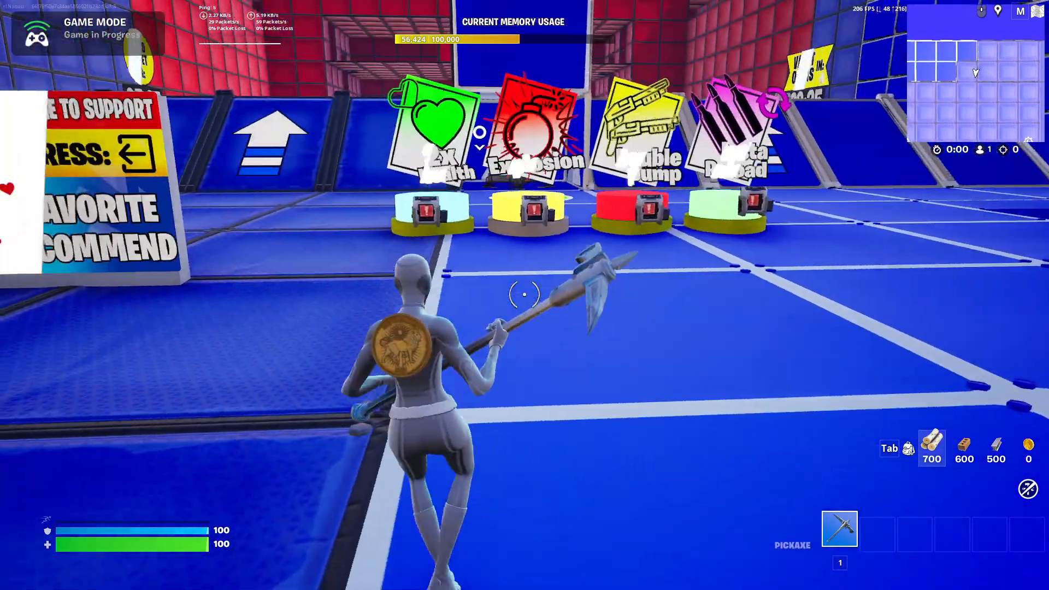